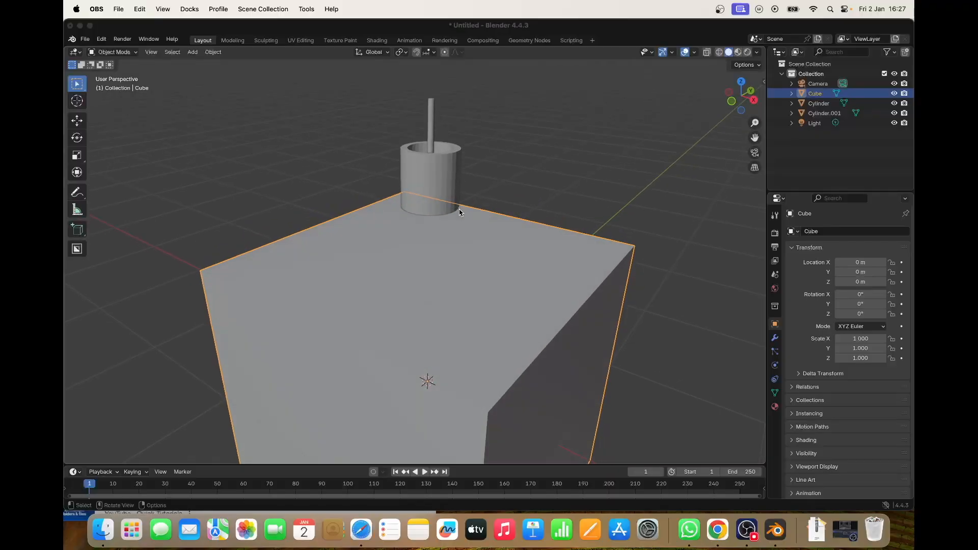
- Examine the large cube, the hollow cylinder above it and the thin rod inside from several angles
scroll(459, 213, right, 1)
scroll(460, 213, up, 1)
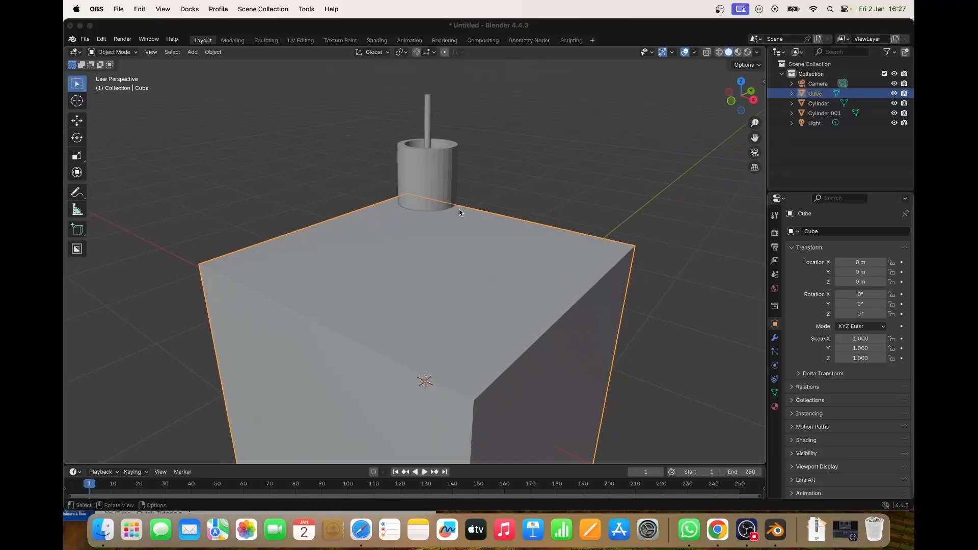
scroll(459, 212, left, 2)
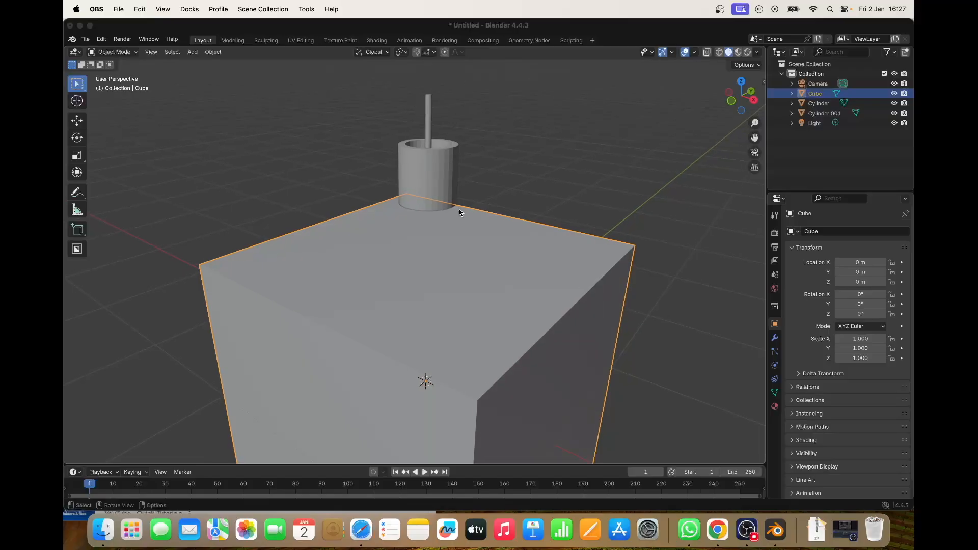
scroll(459, 213, right, 2)
scroll(459, 212, right, 5)
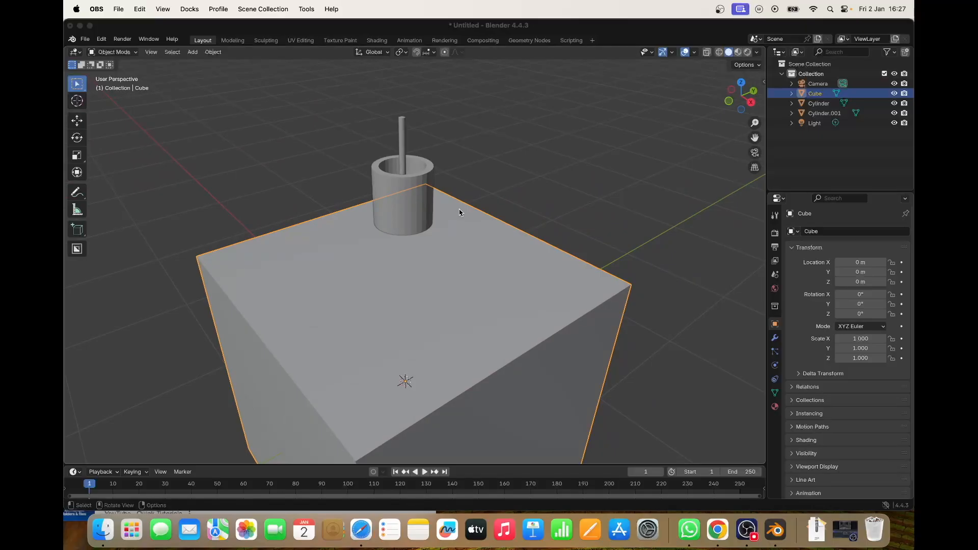
scroll(460, 212, left, 5)
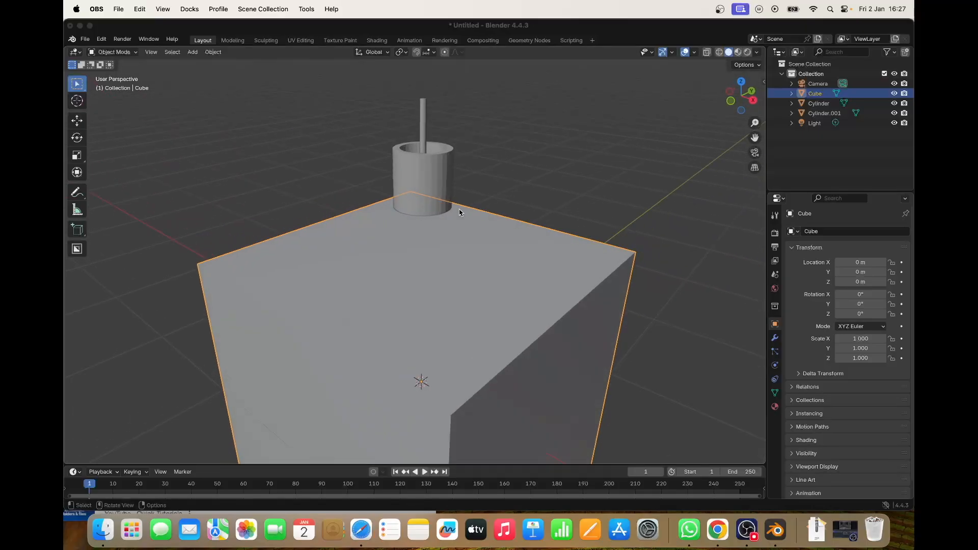
scroll(459, 212, left, 2)
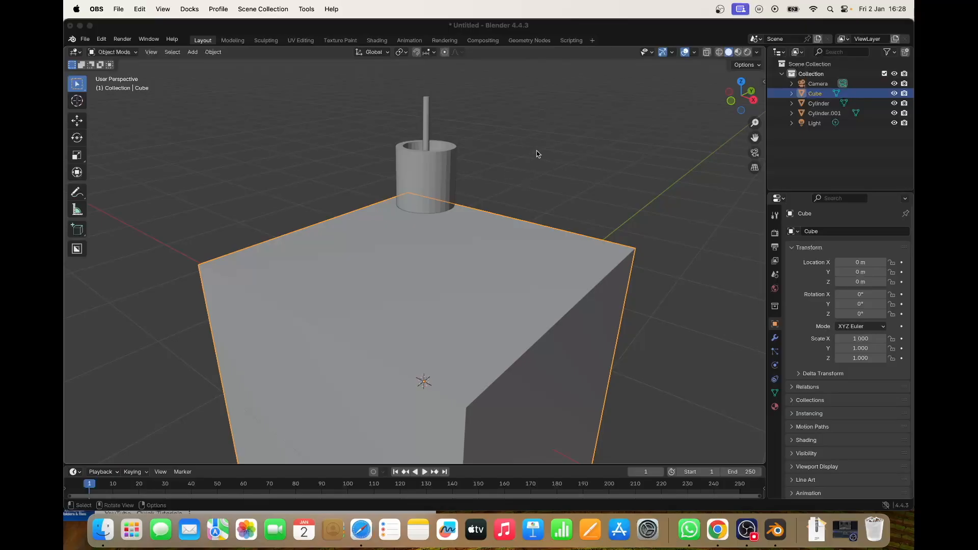
scroll(536, 151, right, 10)
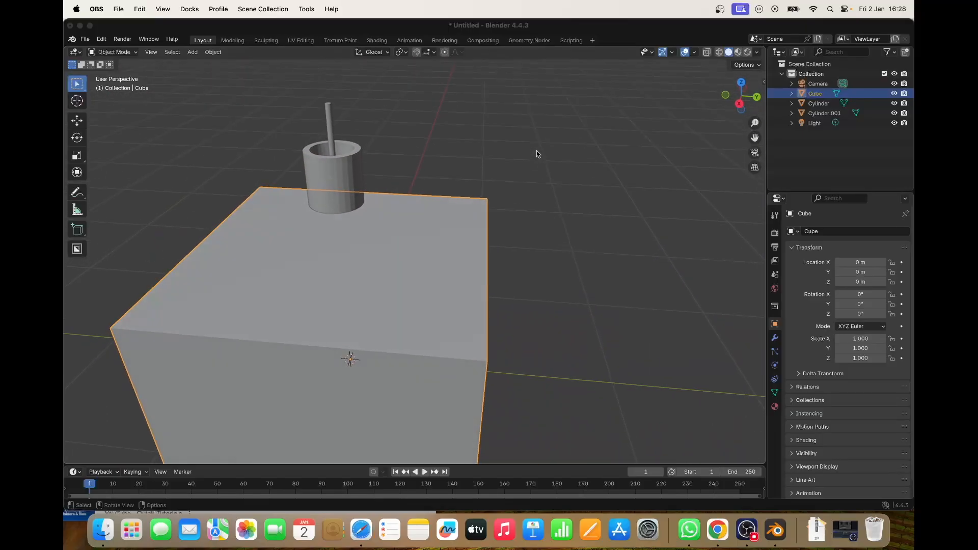
scroll(537, 151, right, 10)
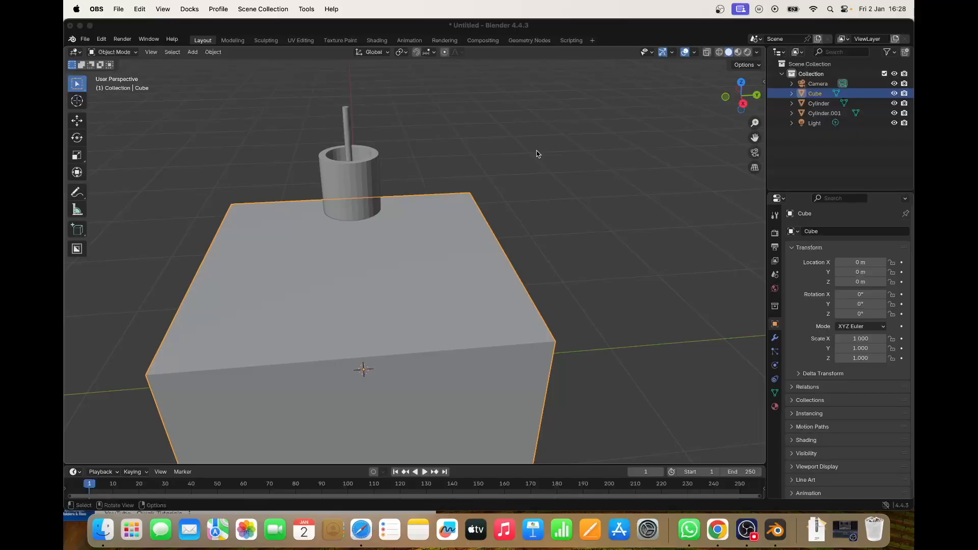
scroll(536, 151, right, 8)
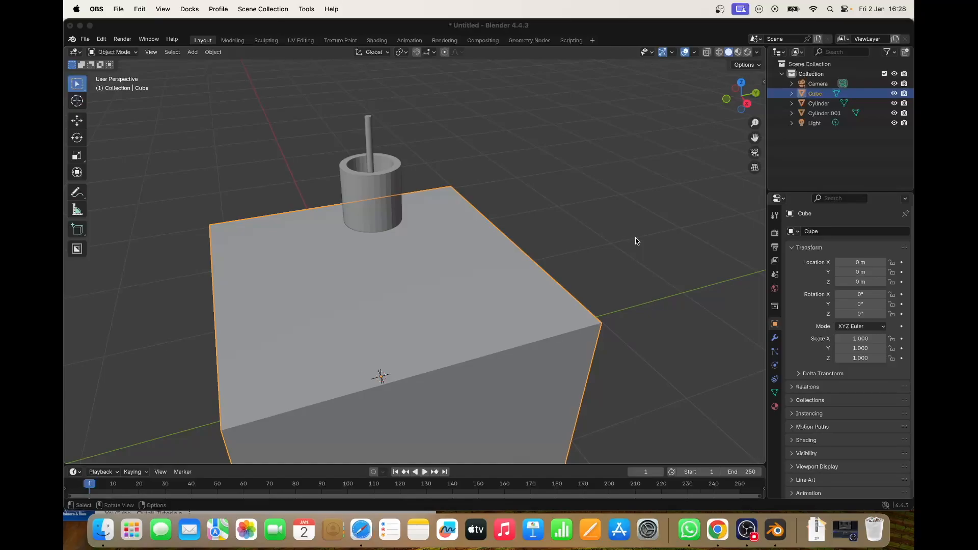
scroll(636, 241, right, 3)
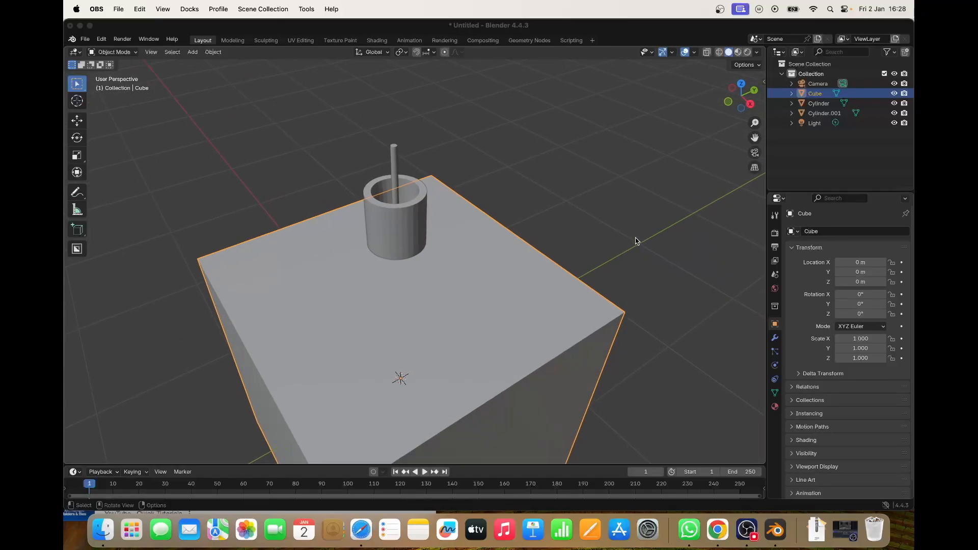
scroll(635, 241, left, 4)
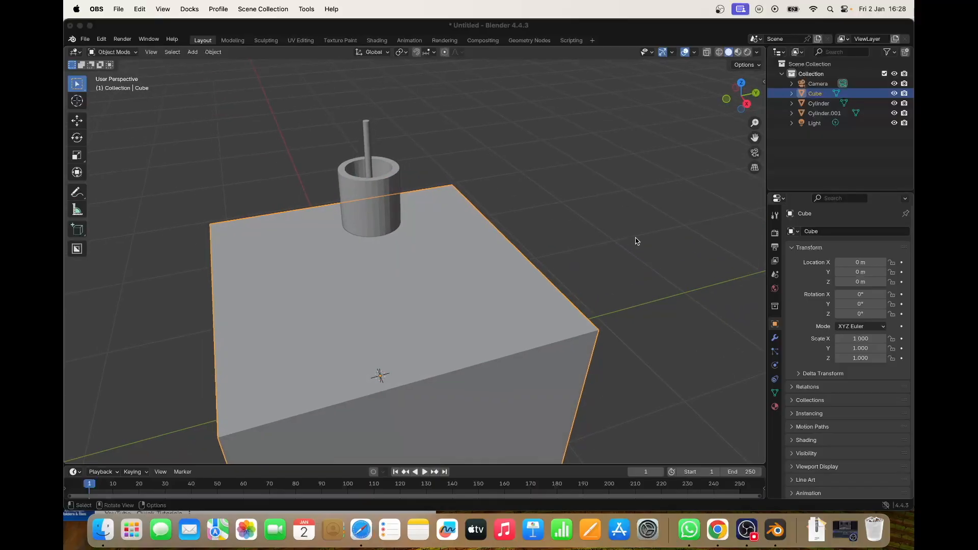
scroll(635, 241, left, 1)
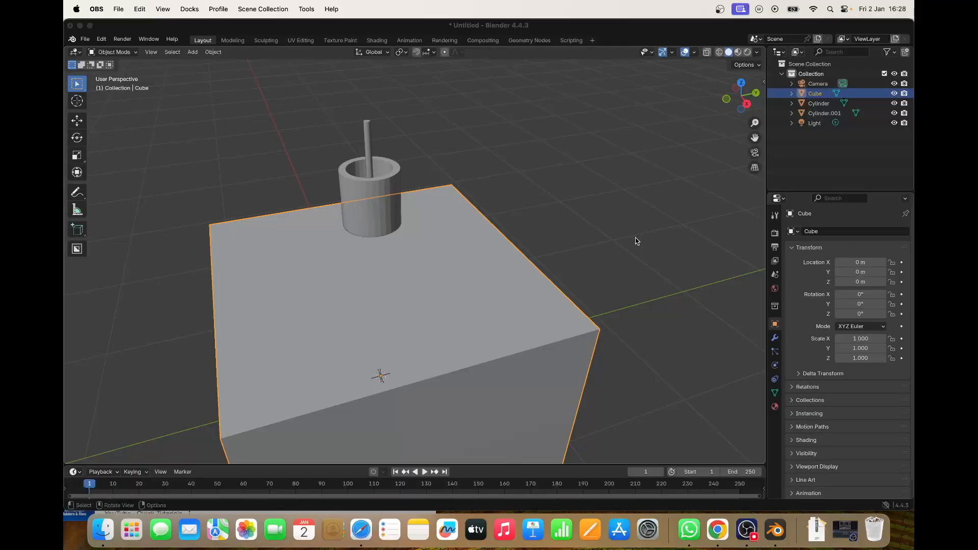
scroll(636, 241, right, 1)
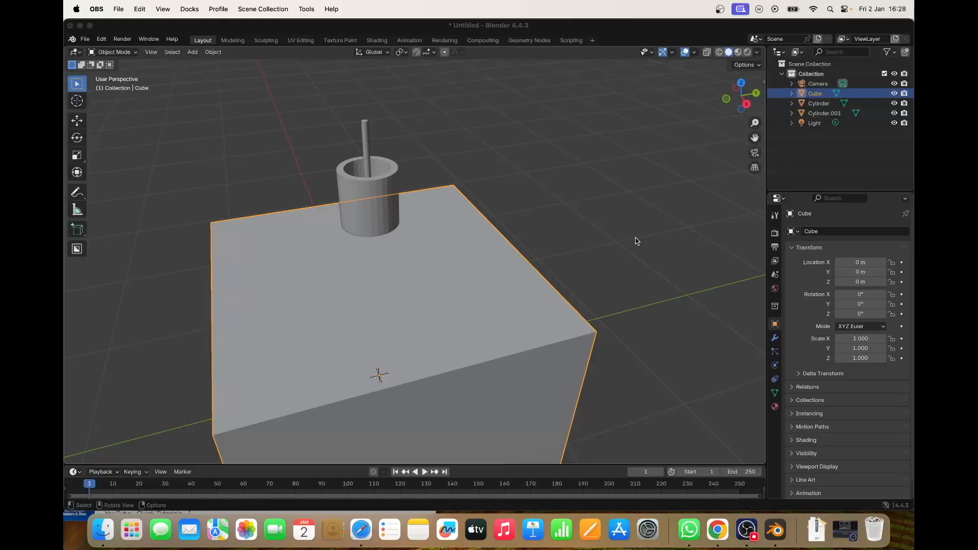
scroll(636, 241, left, 5)
scroll(636, 241, down, 2)
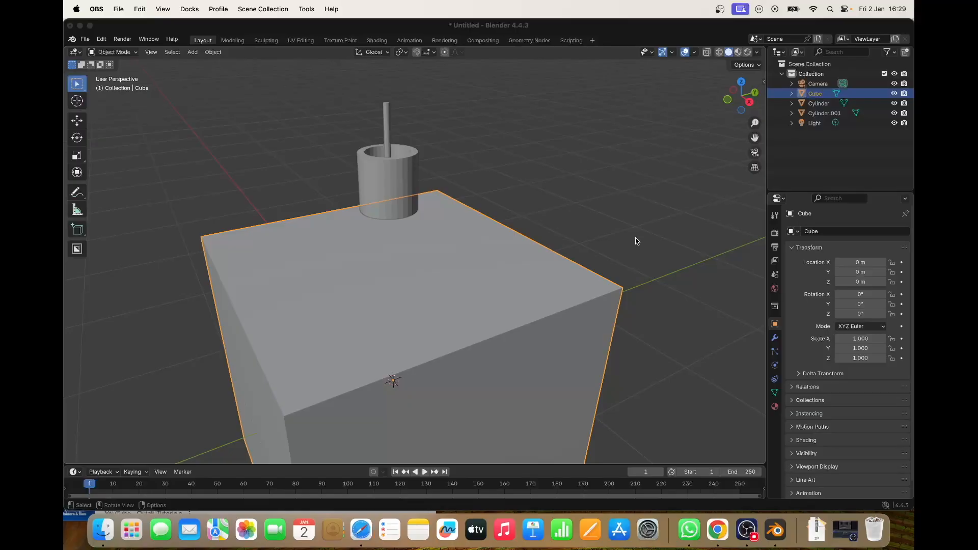
scroll(636, 241, left, 5)
scroll(636, 241, right, 3)
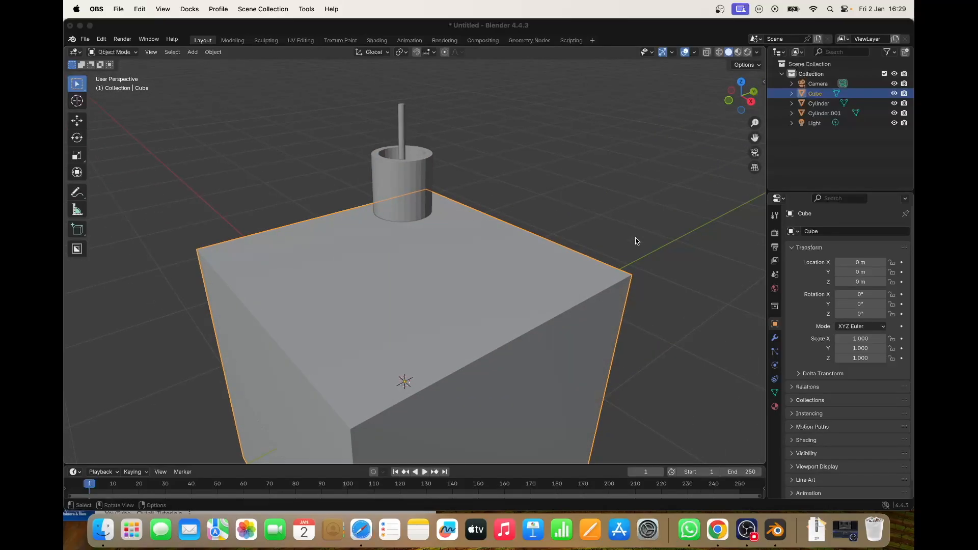
scroll(636, 241, up, 2)
scroll(636, 241, right, 5)
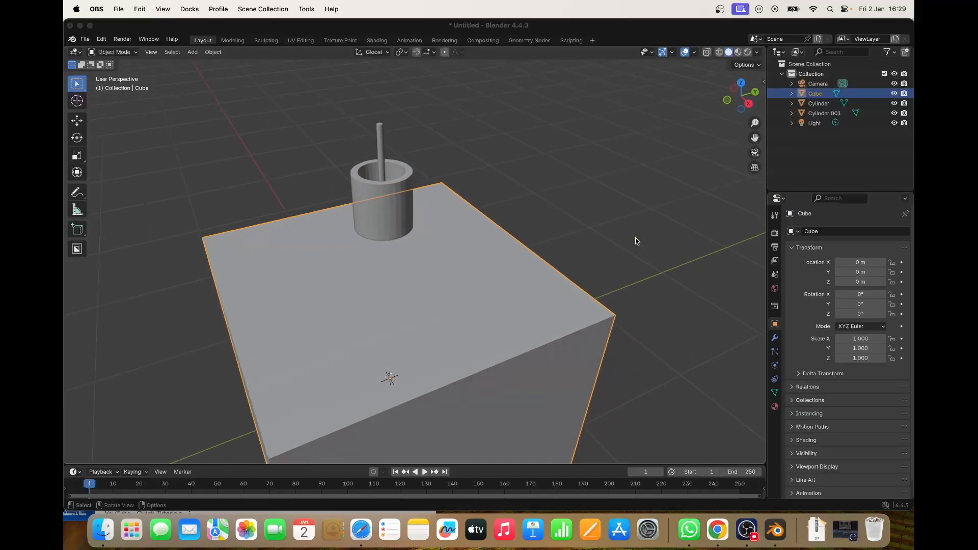
scroll(636, 241, down, 2)
scroll(636, 241, left, 3)
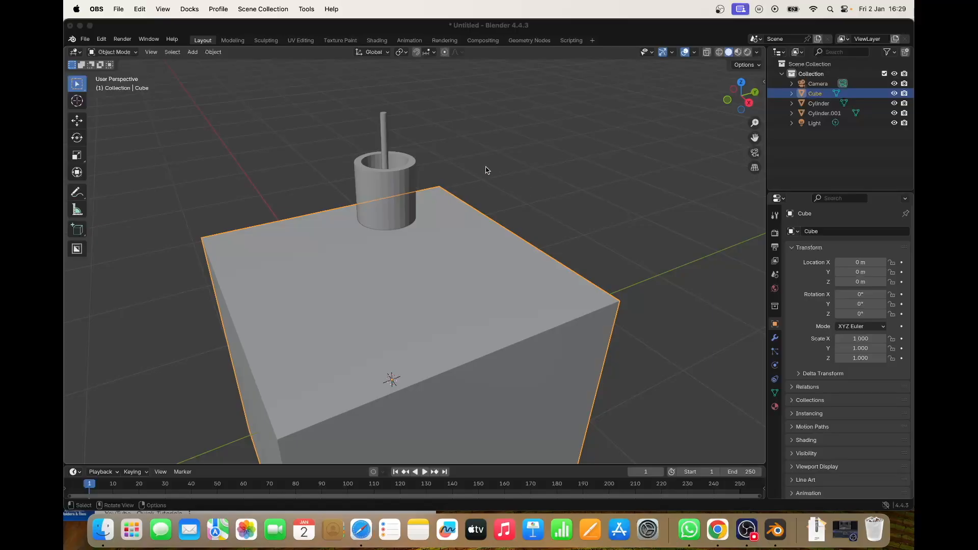
scroll(487, 170, down, 3)
scroll(487, 171, up, 3)
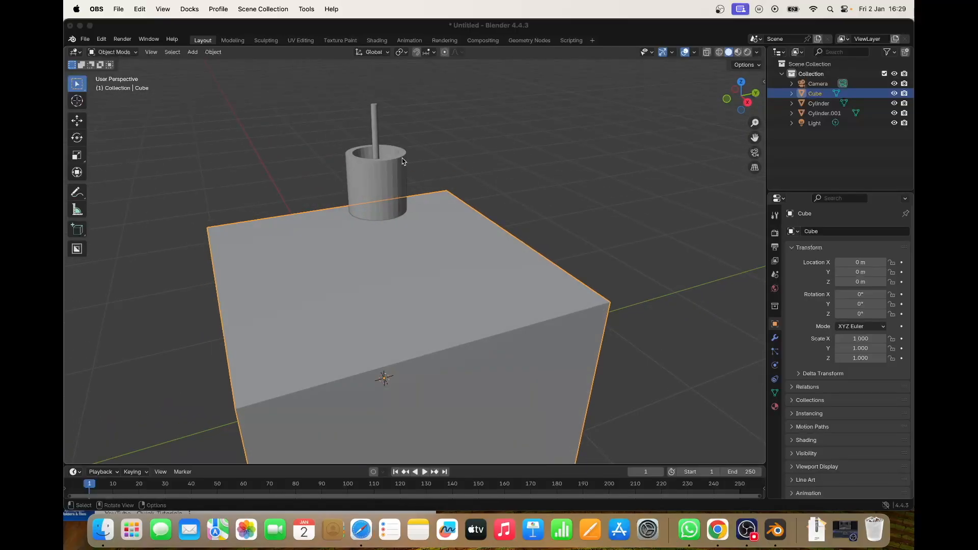
scroll(390, 171, up, 5)
scroll(389, 172, down, 2)
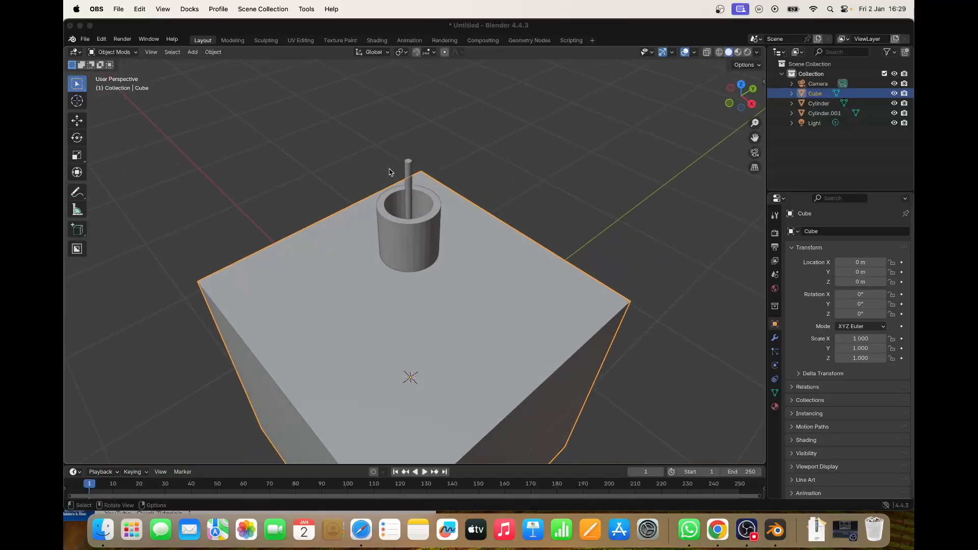
scroll(412, 171, down, 4)
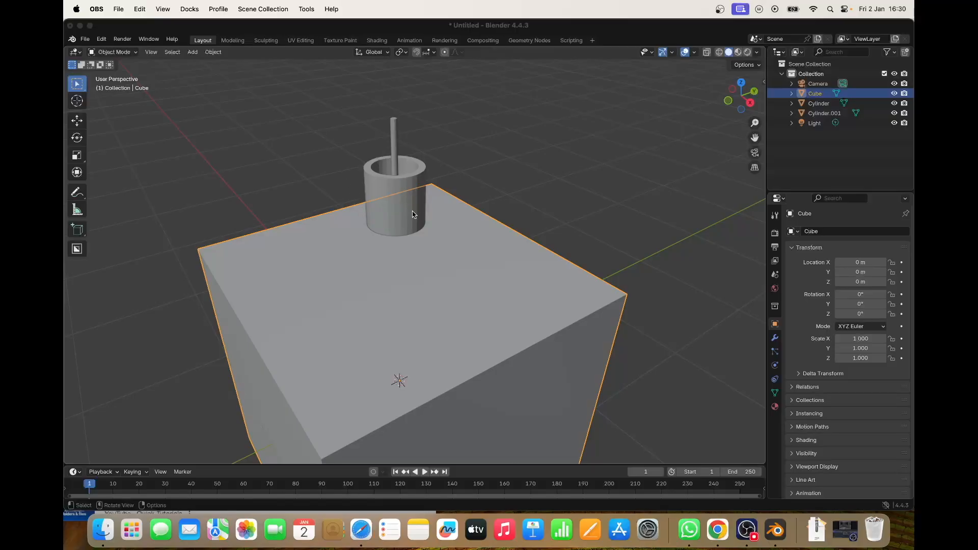
click(775, 338)
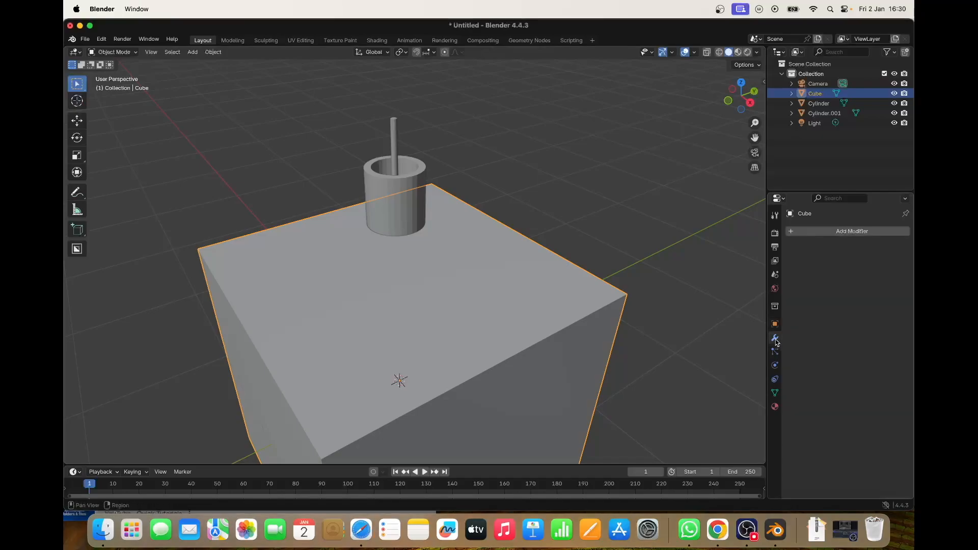
click(775, 365)
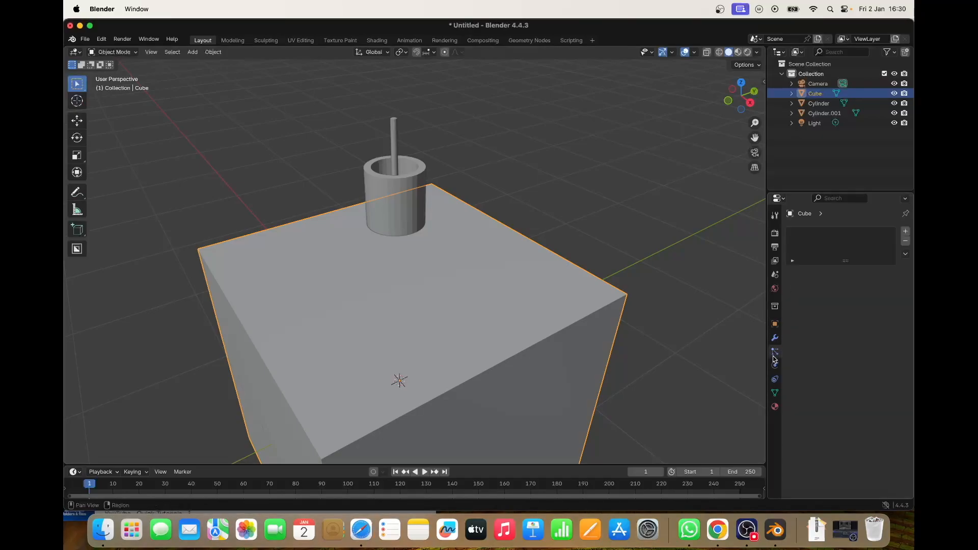
click(775, 365)
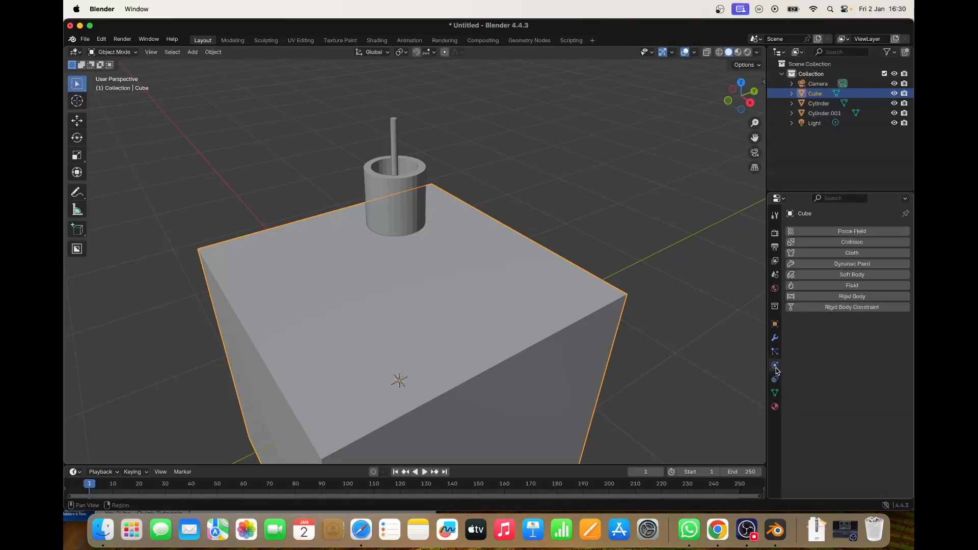
click(880, 243)
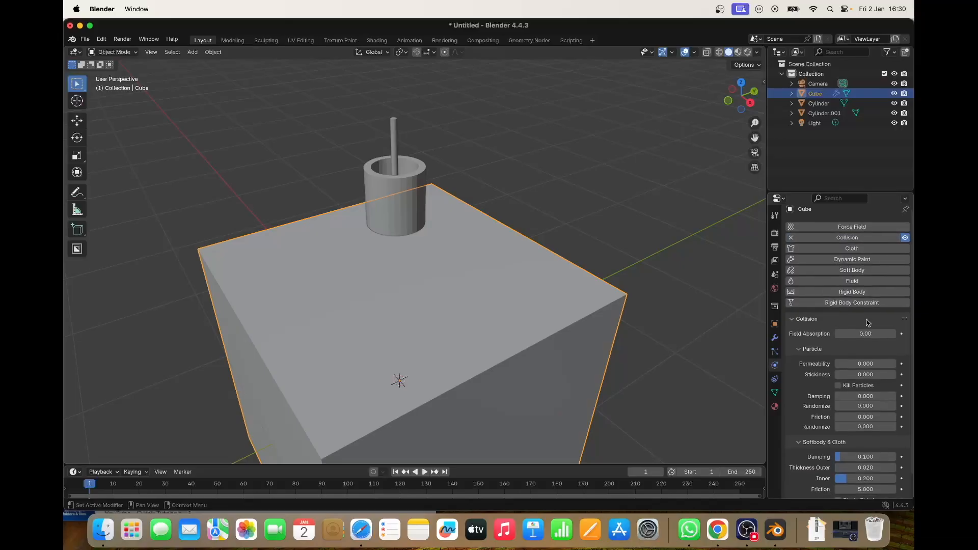
scroll(868, 323, down, 2)
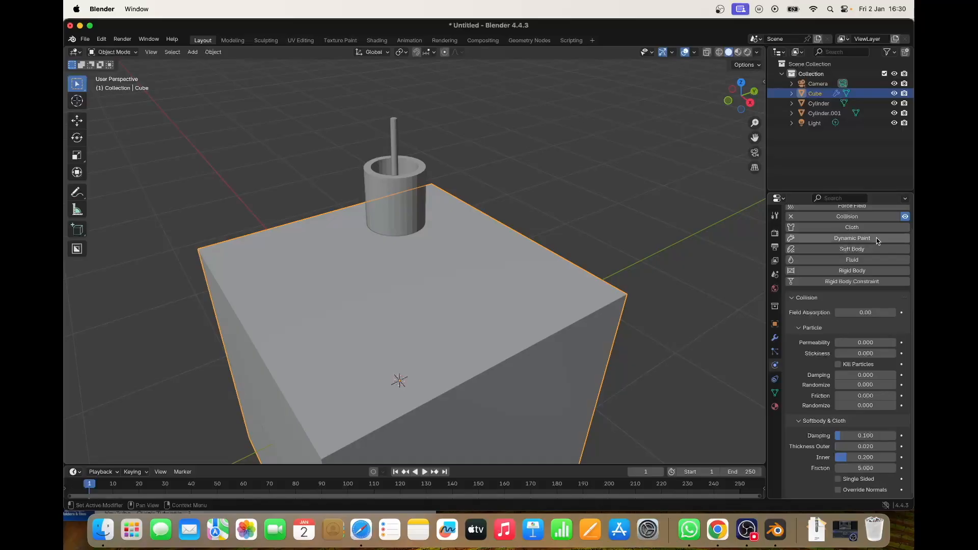
click(873, 271)
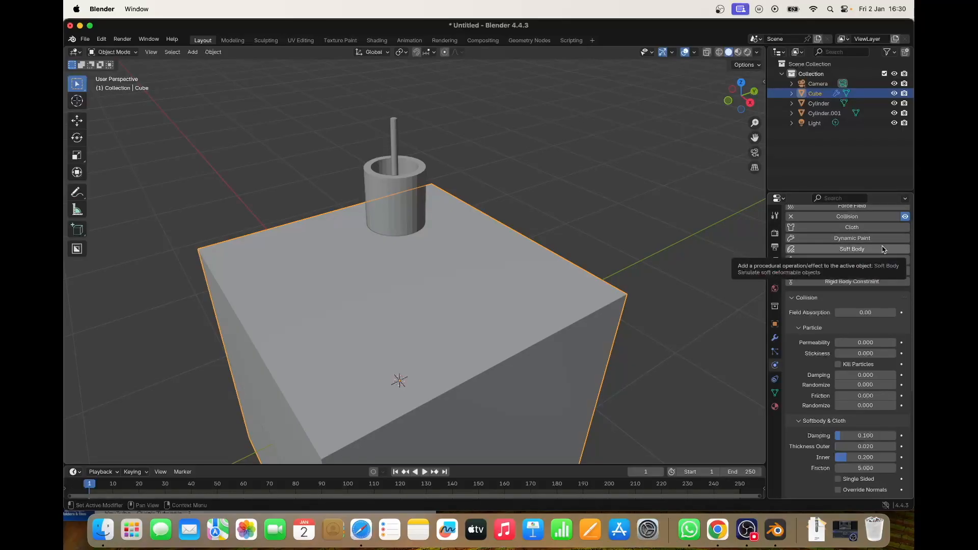
click(791, 217)
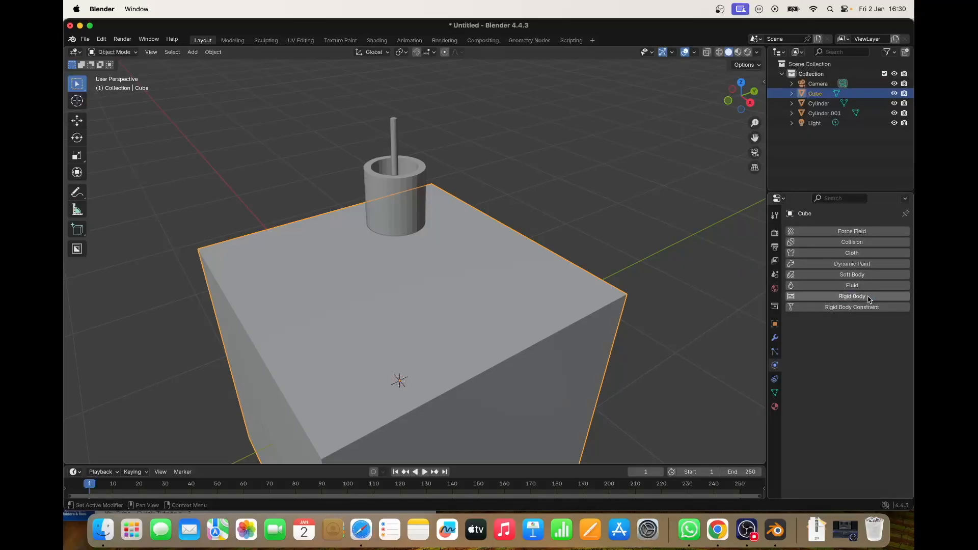
- Make the cube a Passive rigid body and the hollow cylinder an Active rigid body
click(874, 339)
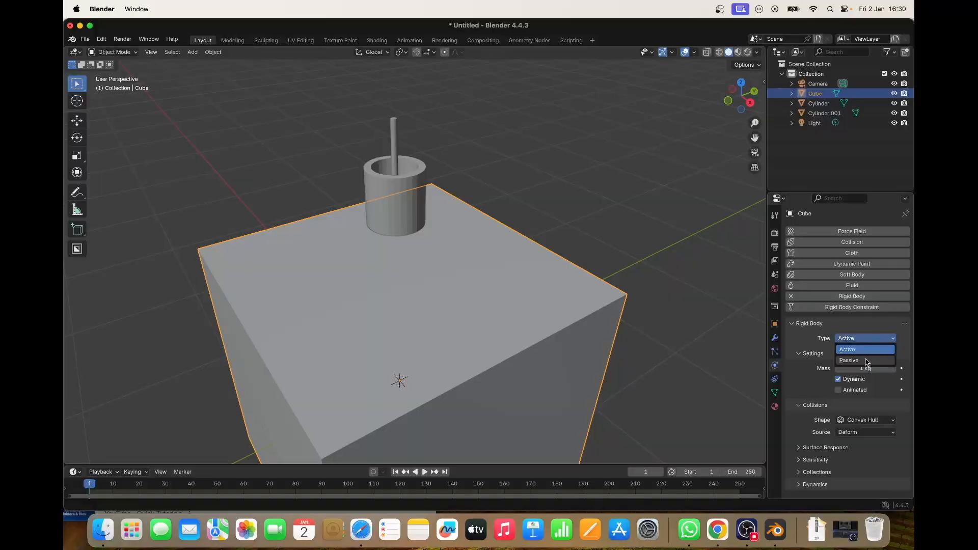
click(867, 362)
click(406, 178)
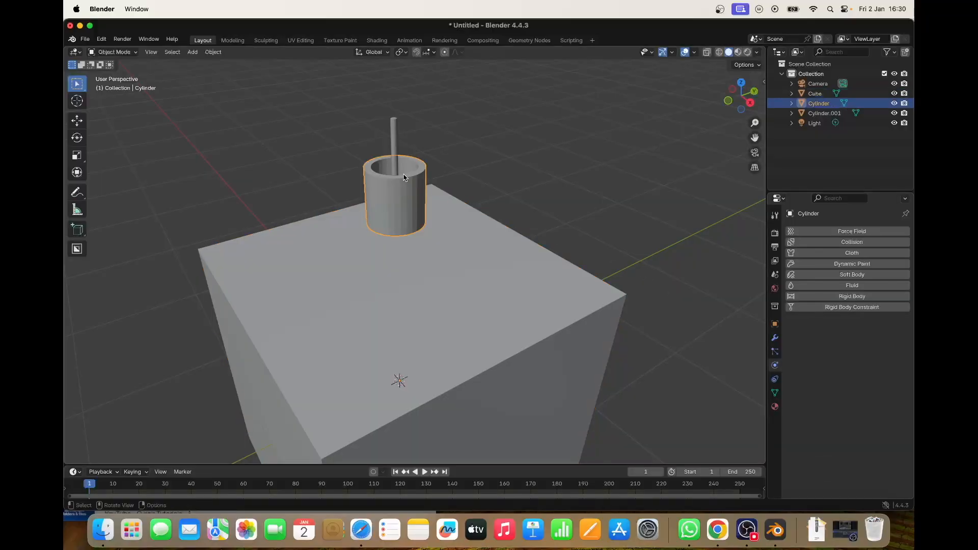
click(856, 296)
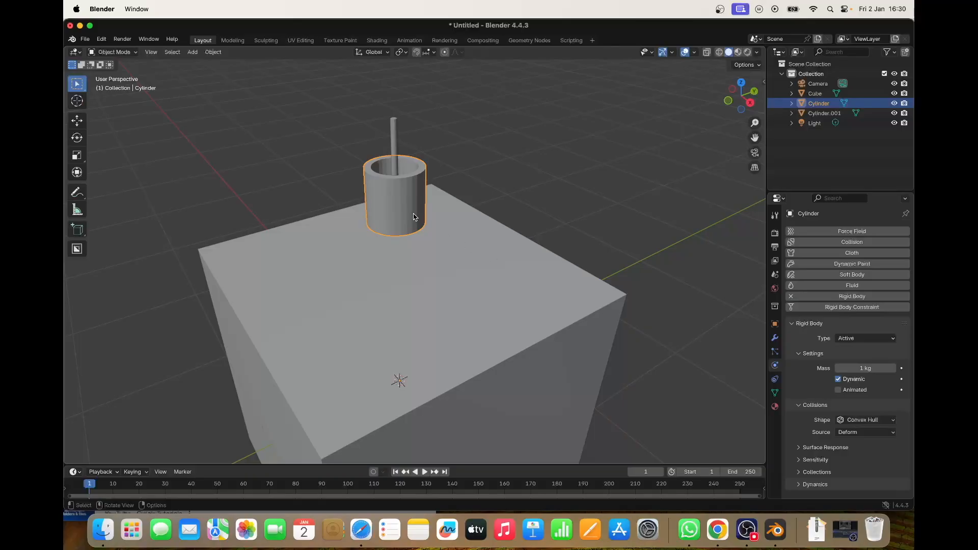
- Play the simulation to check how the hollow cylinder falls onto the cube, and return the timeline to frame 0
click(775, 324)
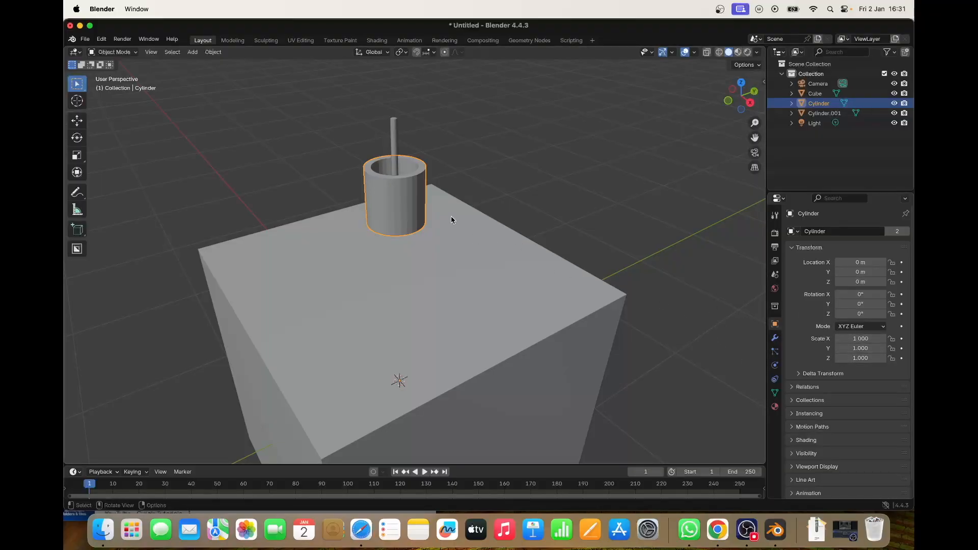
click(424, 472)
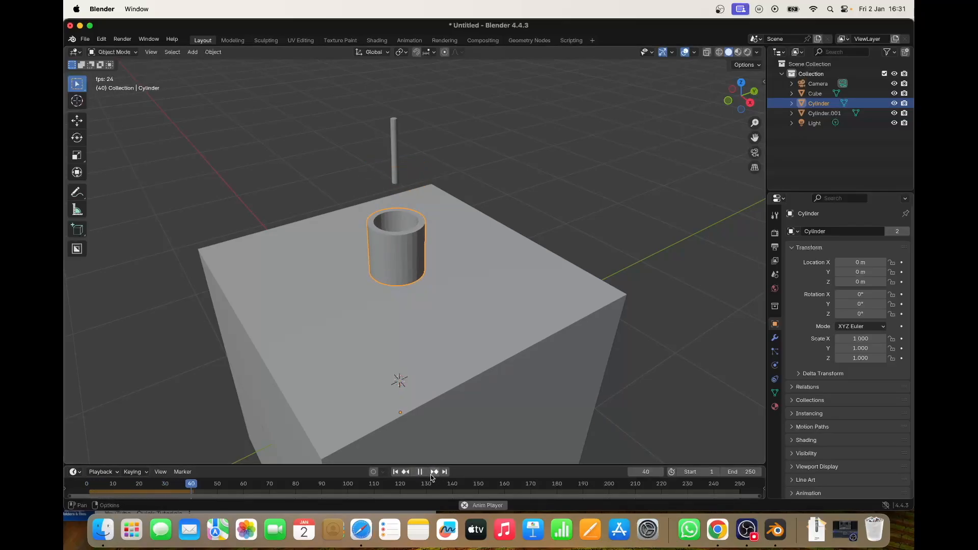
click(421, 472)
drag(122, 487, 87, 486)
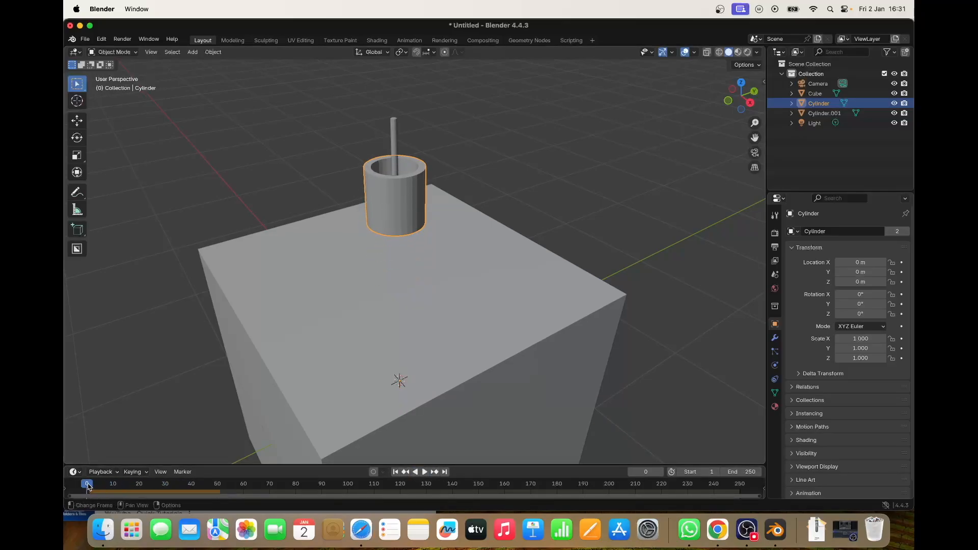
- Rotate the hollow cylinder's entire mesh in Edit Mode so it tilts slightly, and return to Object Mode
click(76, 138)
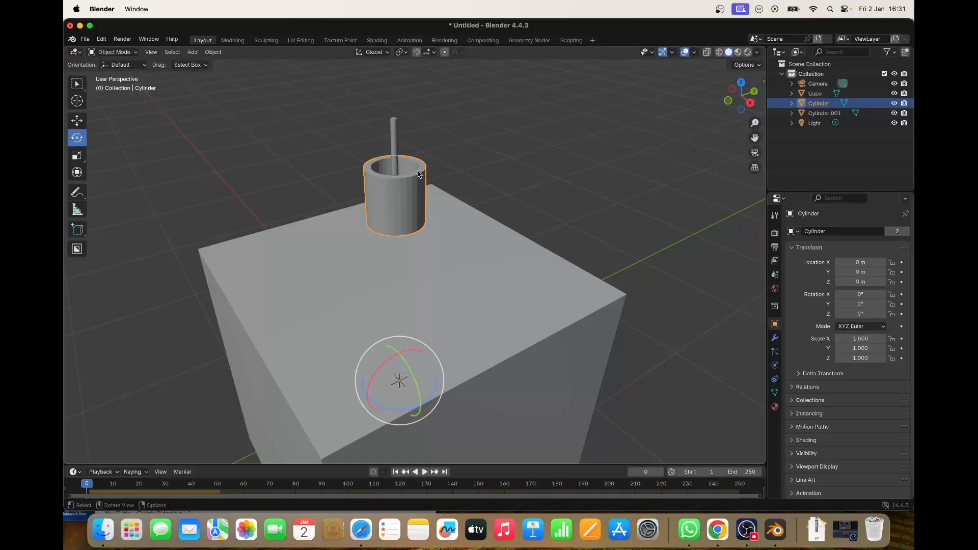
key(Tab)
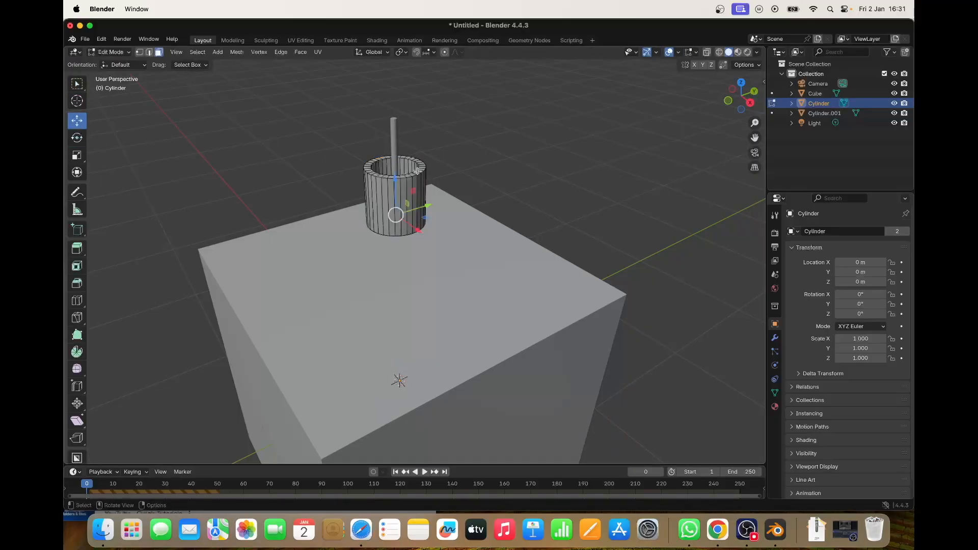
key(a)
click(77, 138)
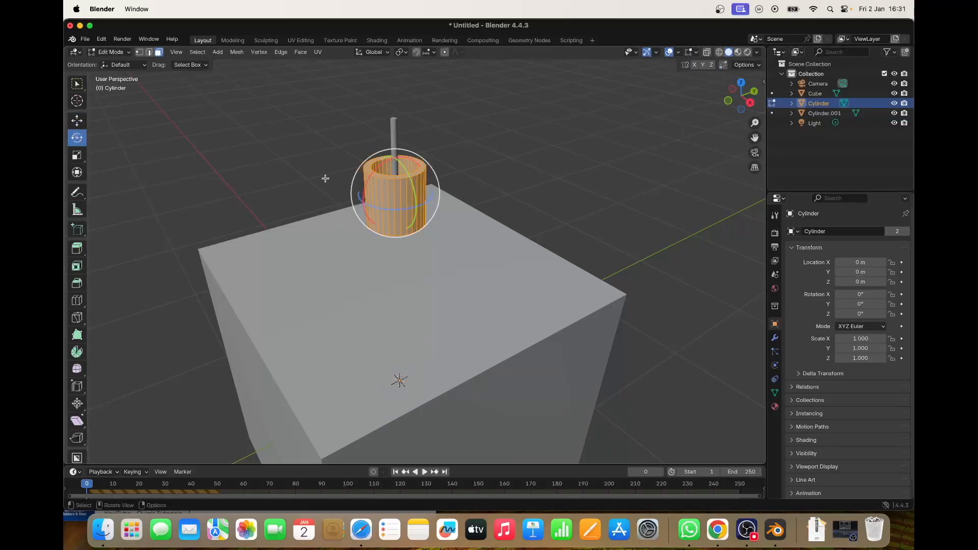
drag(371, 180, 373, 184)
key(Tab)
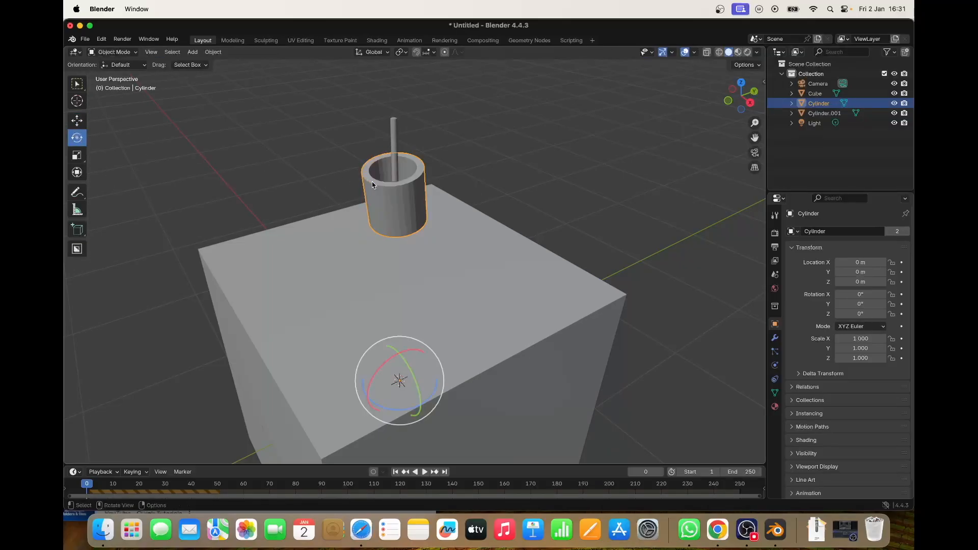
- Play the simulation to check how the tilted hollow cylinder lands on the cube, and return the timeline to frame 0
click(425, 472)
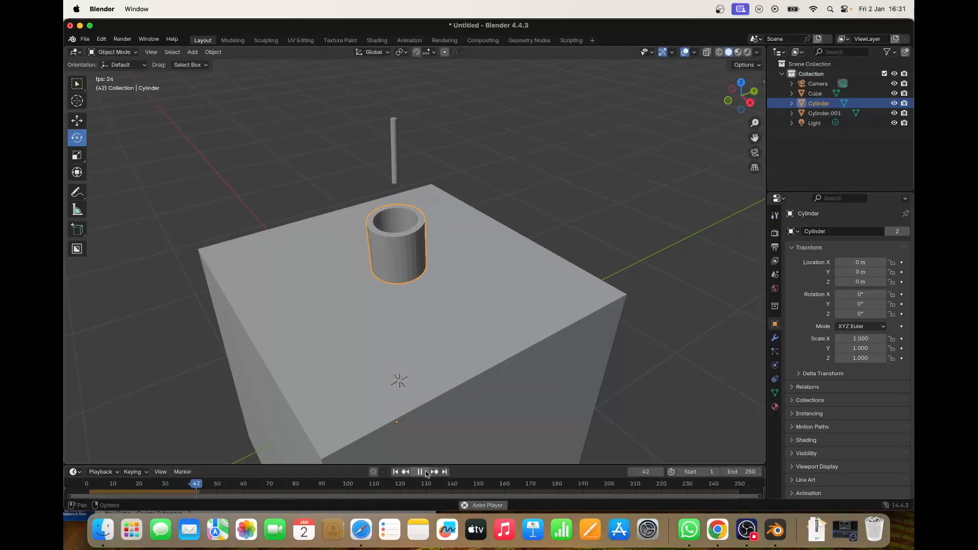
click(427, 473)
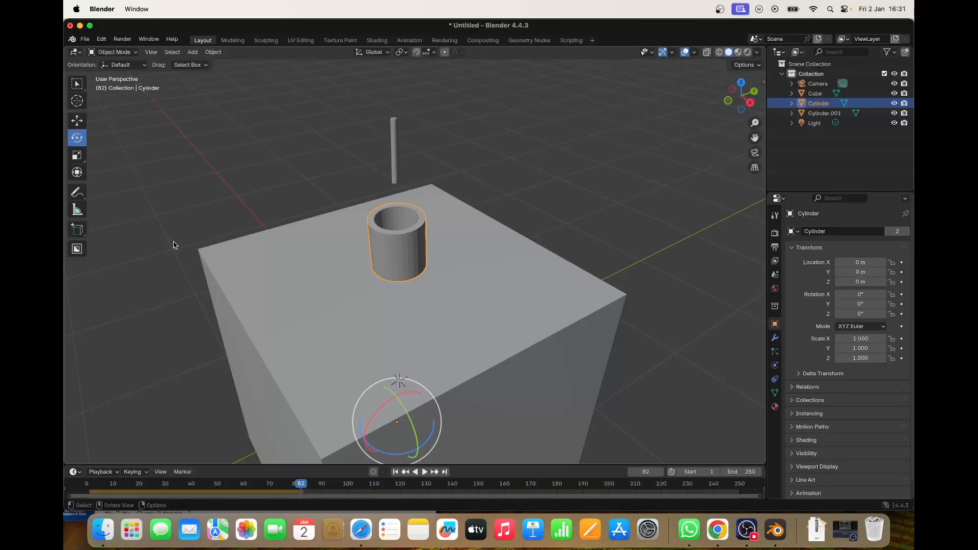
drag(100, 487, 88, 487)
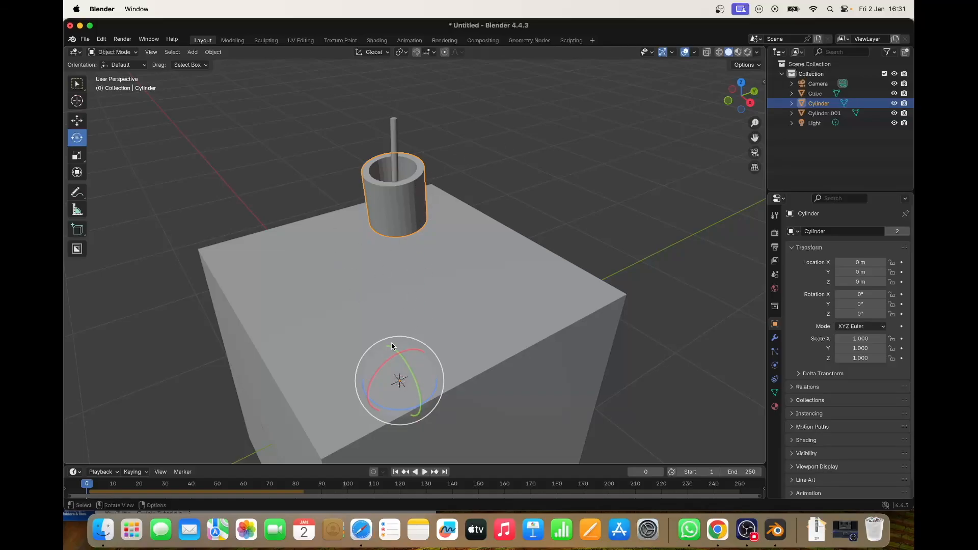
- Set the hollow cylinder's origin to its geometry
click(213, 52)
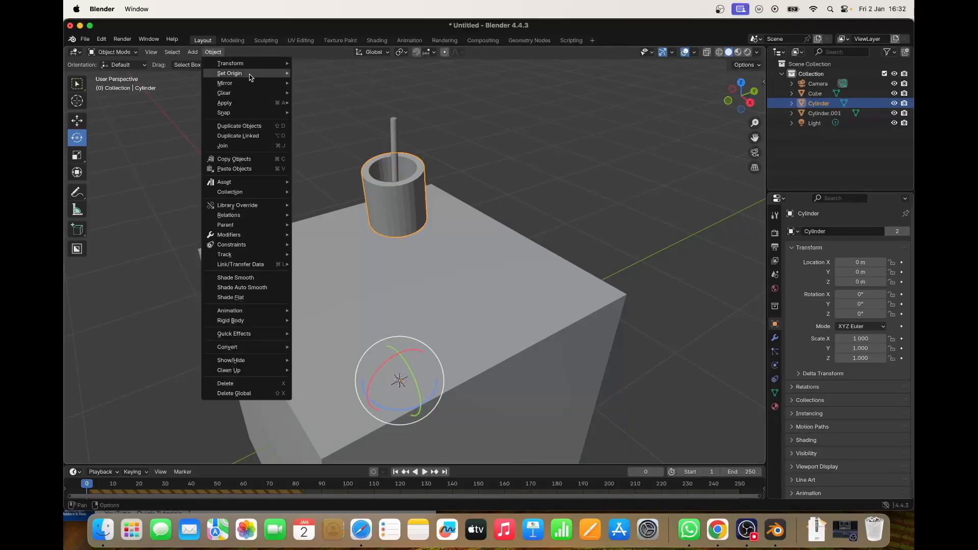
mouse_move(252, 76)
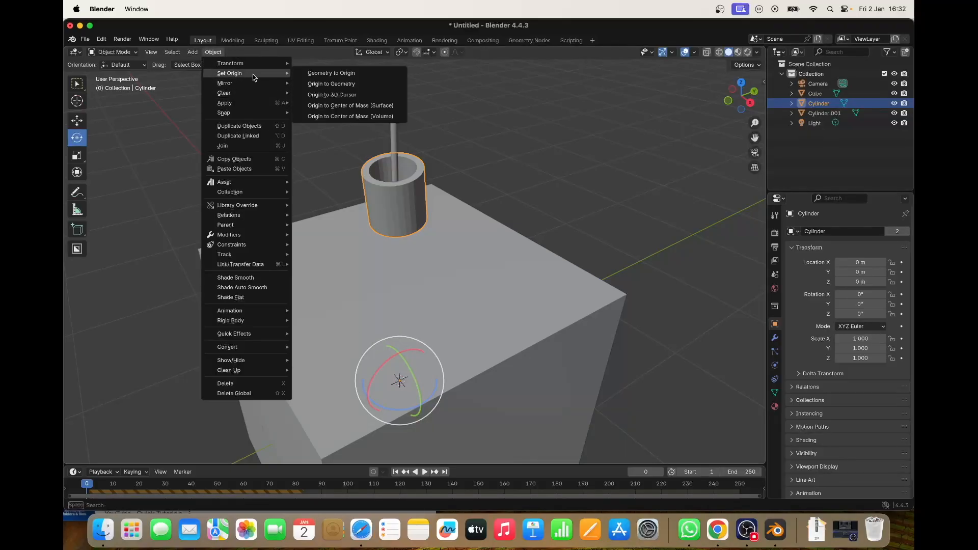
click(355, 86)
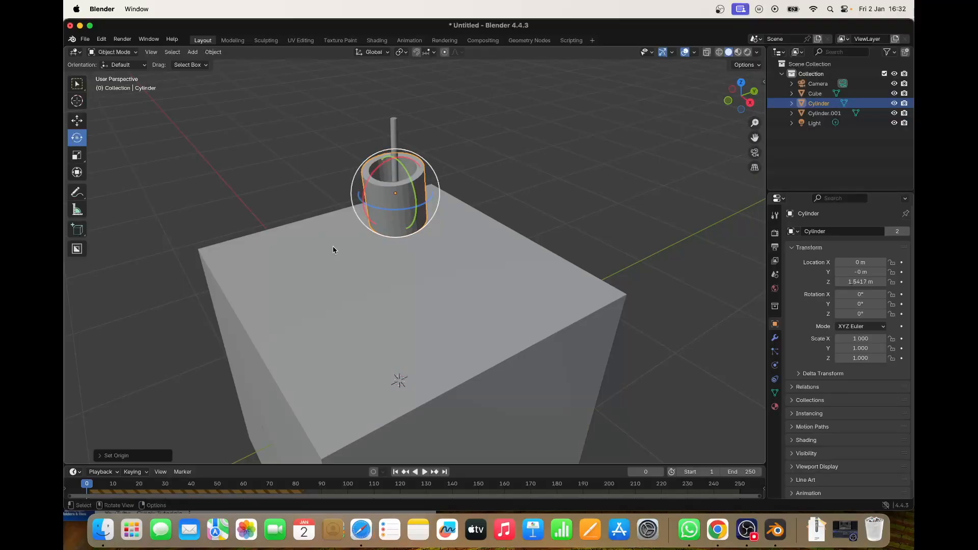
- Replay the simulation to check the hollow cylinder's fall with its re-centred origin, and return the timeline to frame 0
click(426, 472)
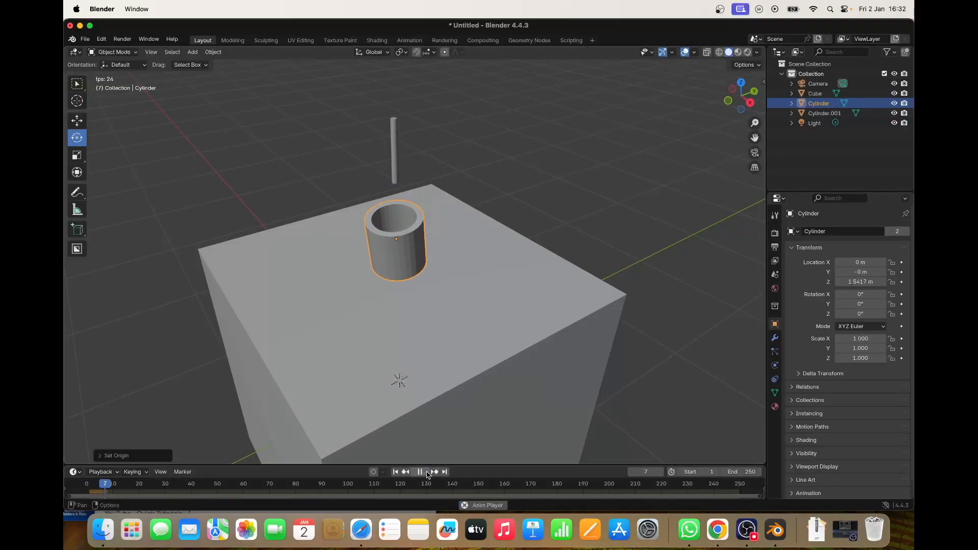
click(421, 473)
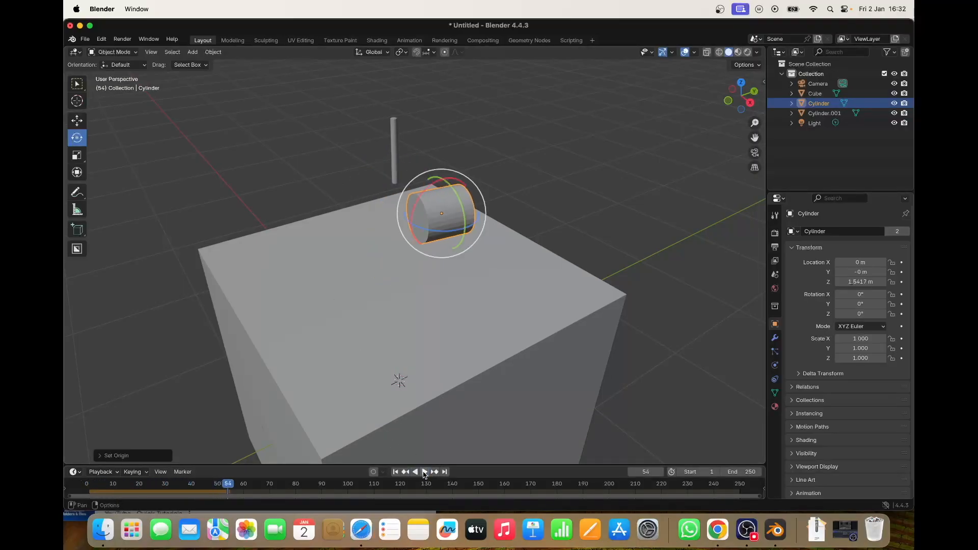
drag(90, 491, 87, 490)
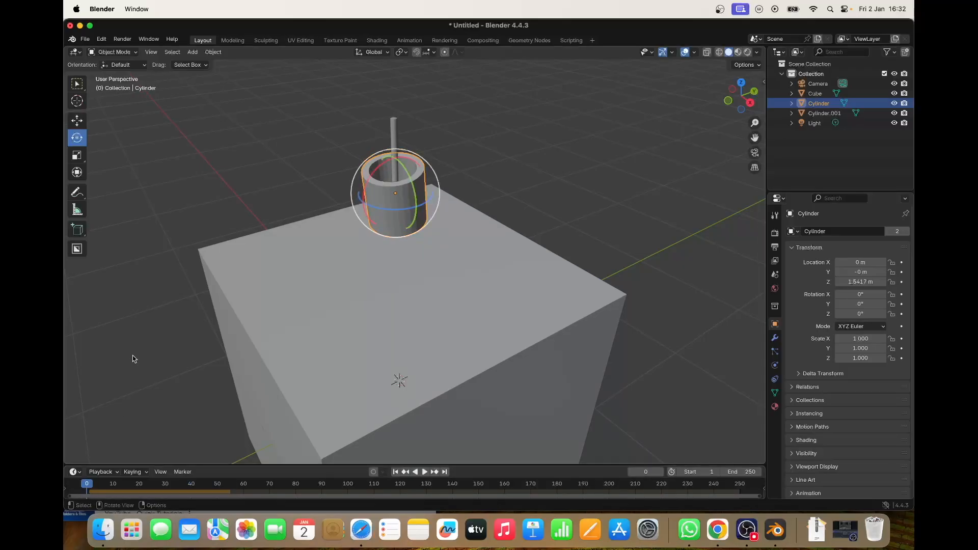
- Rotate the hollow cylinder freely to about -7° in X and -3.7° in Y, and play the simulation to test its landing
drag(368, 166, 417, 176)
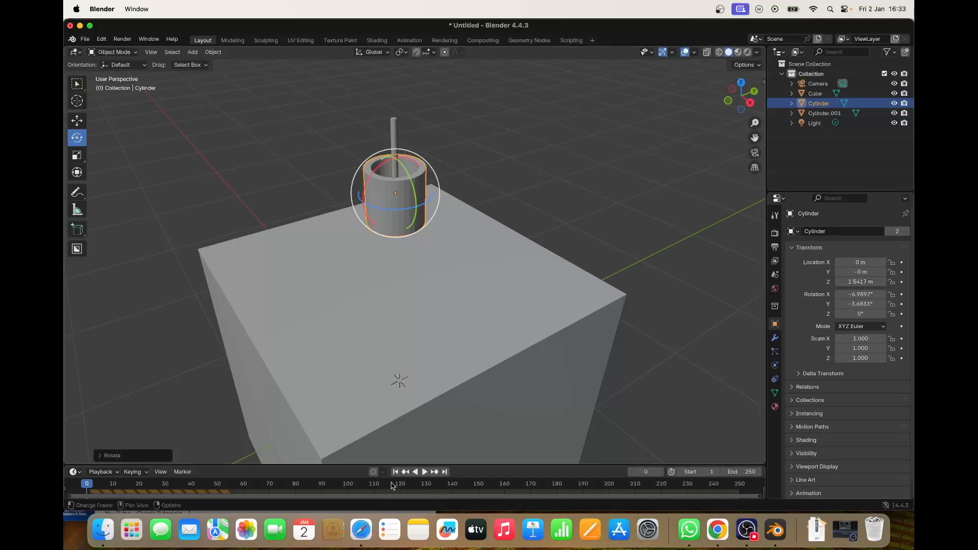
click(424, 474)
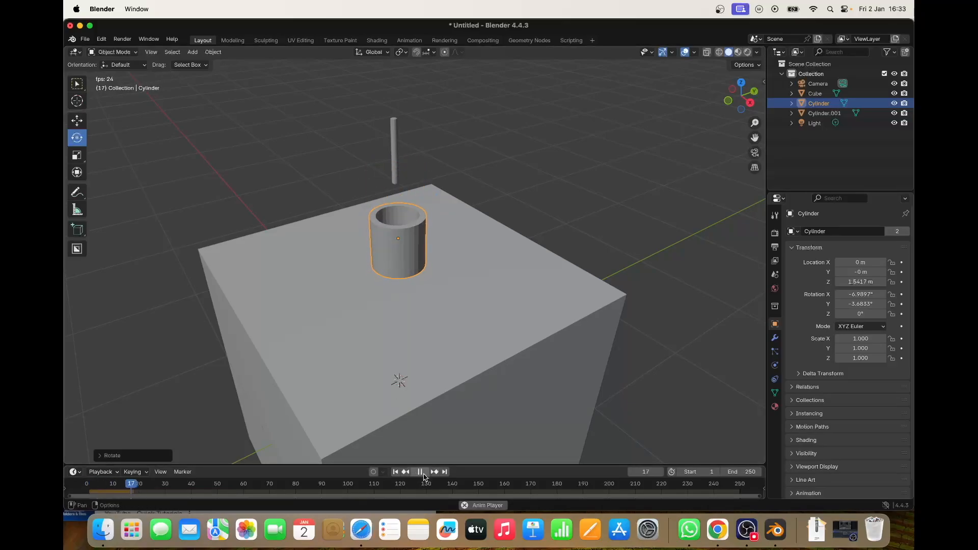
click(421, 472)
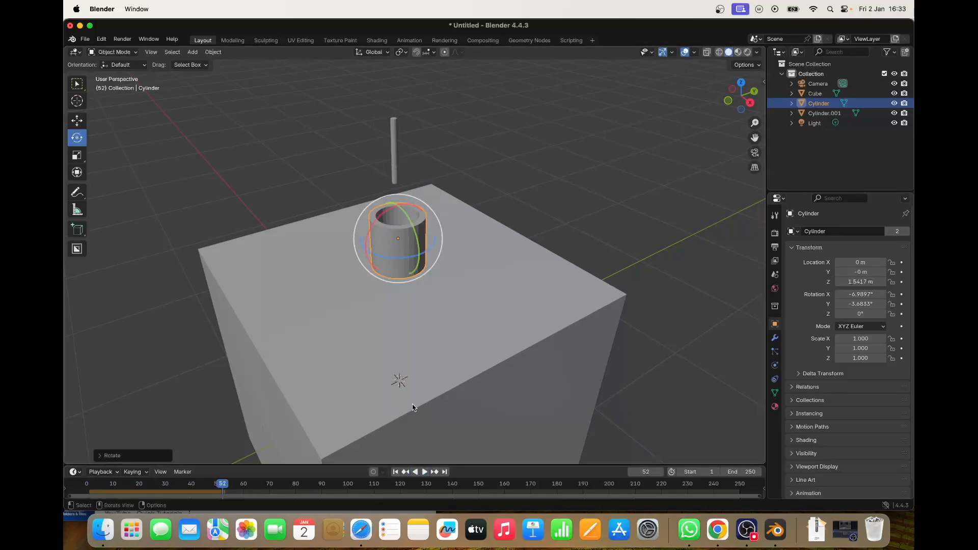
- Set the thin rod's origin to its geometry and make the rod an Active rigid body
click(397, 158)
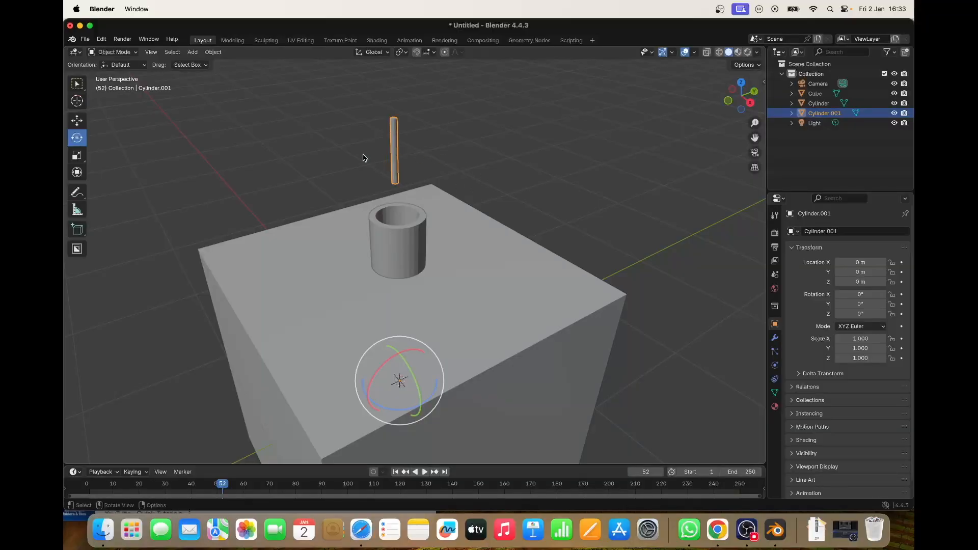
click(211, 52)
mouse_move(240, 74)
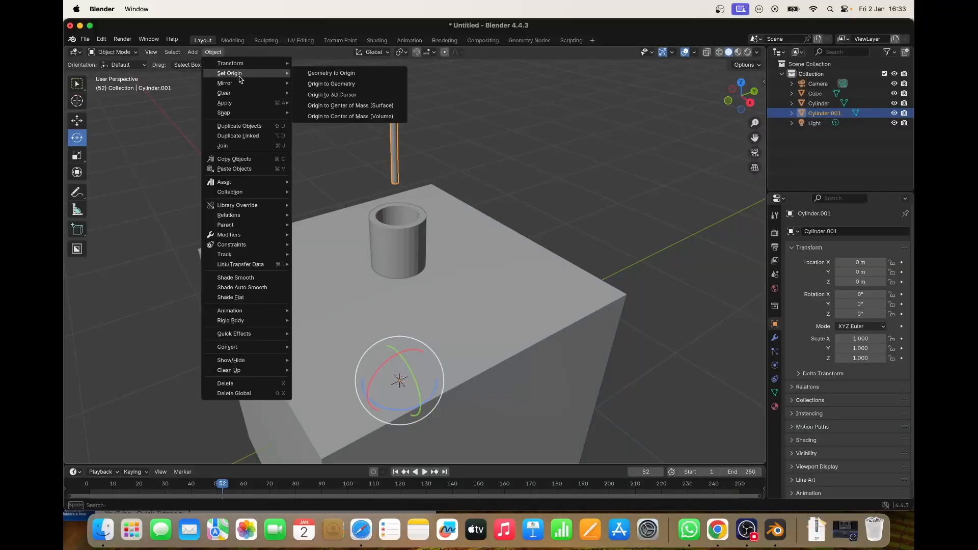
click(327, 85)
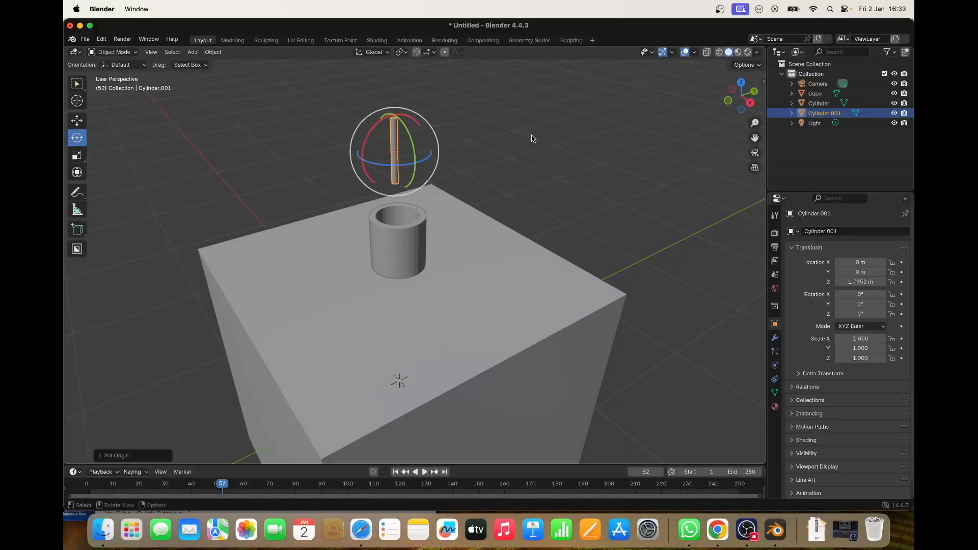
click(775, 338)
click(776, 357)
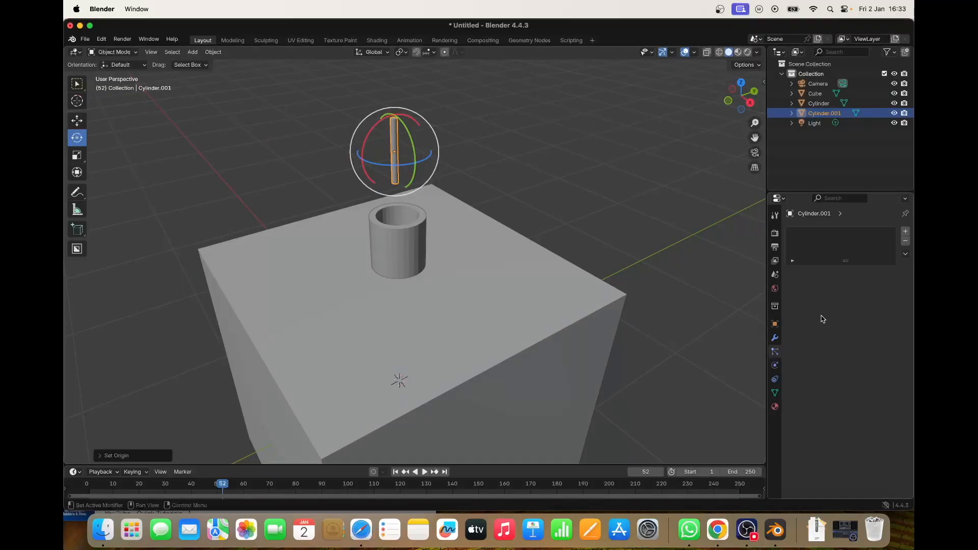
click(776, 368)
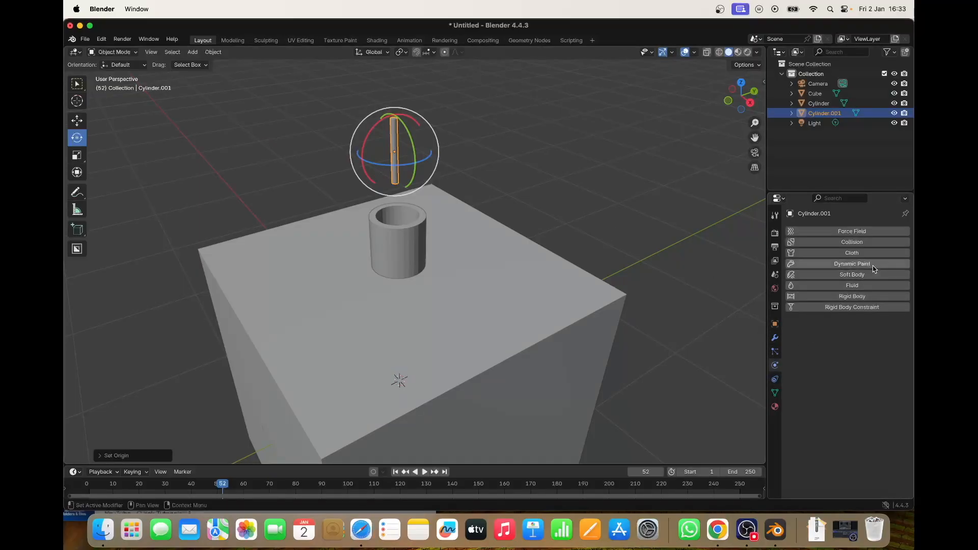
click(868, 296)
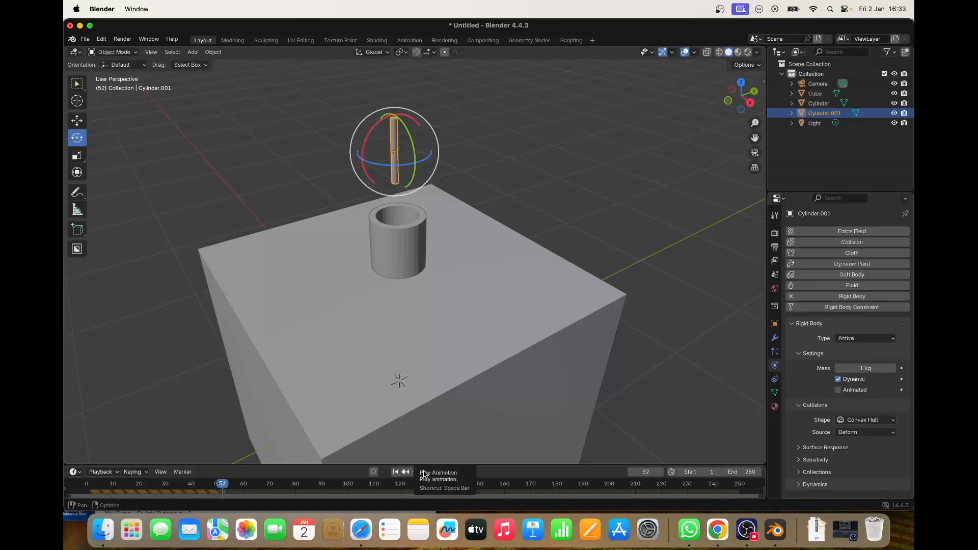
- Add Collision physics to the hollow cylinder and look through its collision and rigid body settings
click(402, 240)
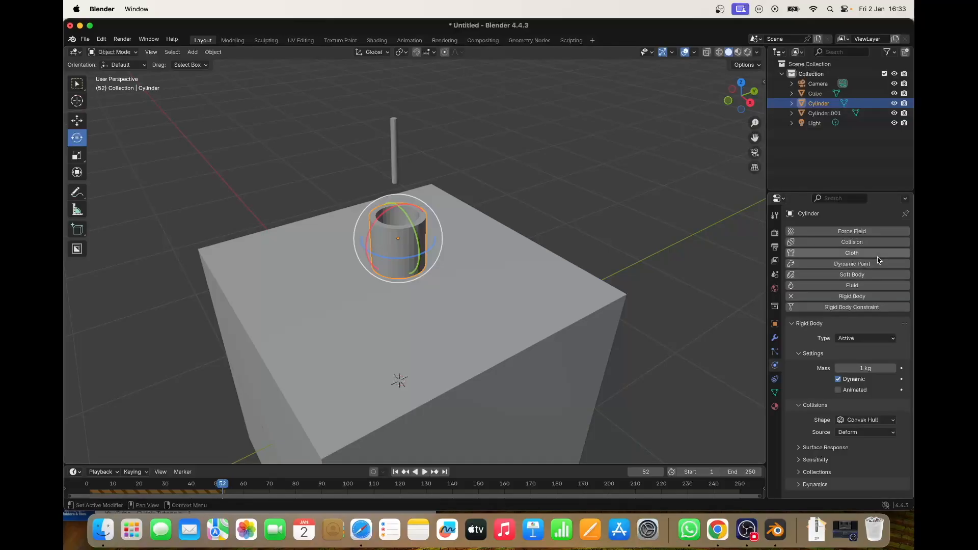
click(872, 243)
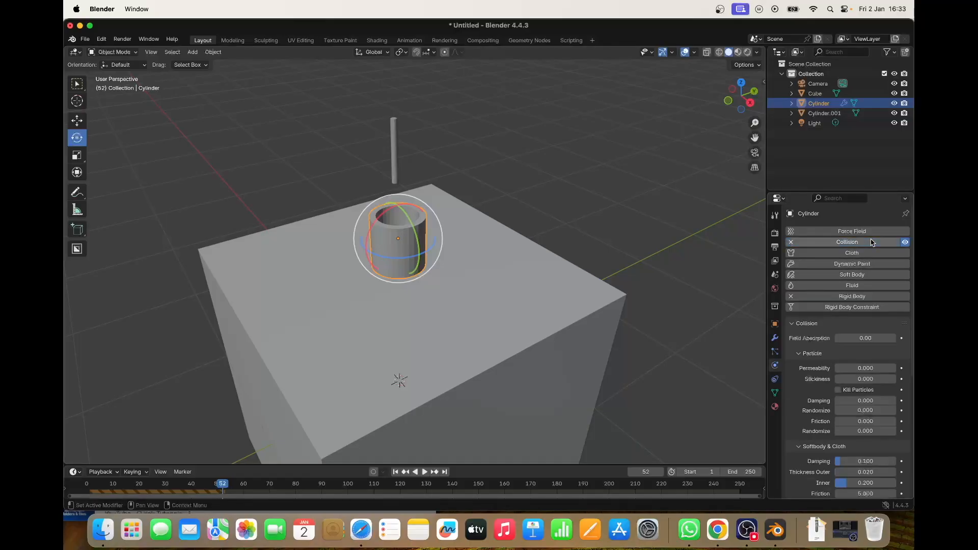
scroll(878, 332, down, 8)
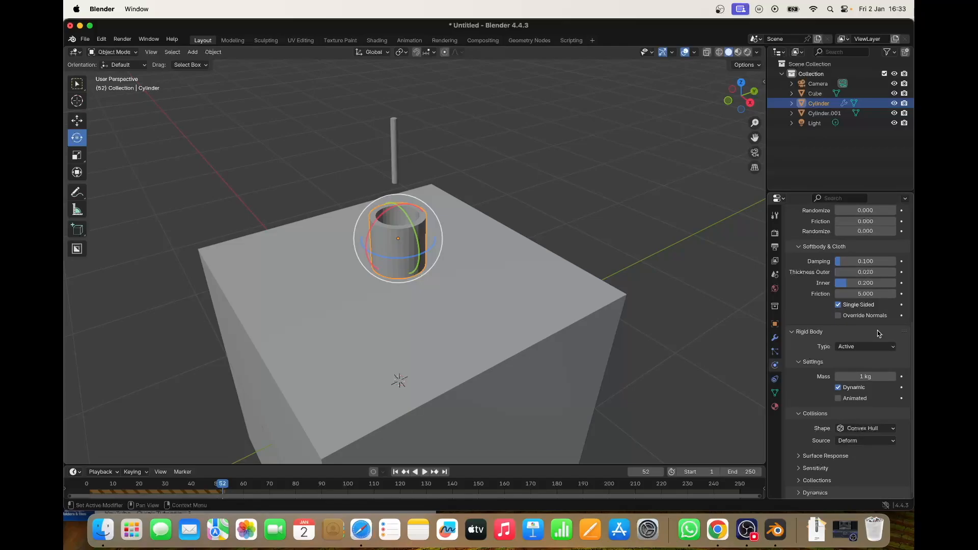
scroll(878, 334, up, 5)
scroll(878, 331, up, 1)
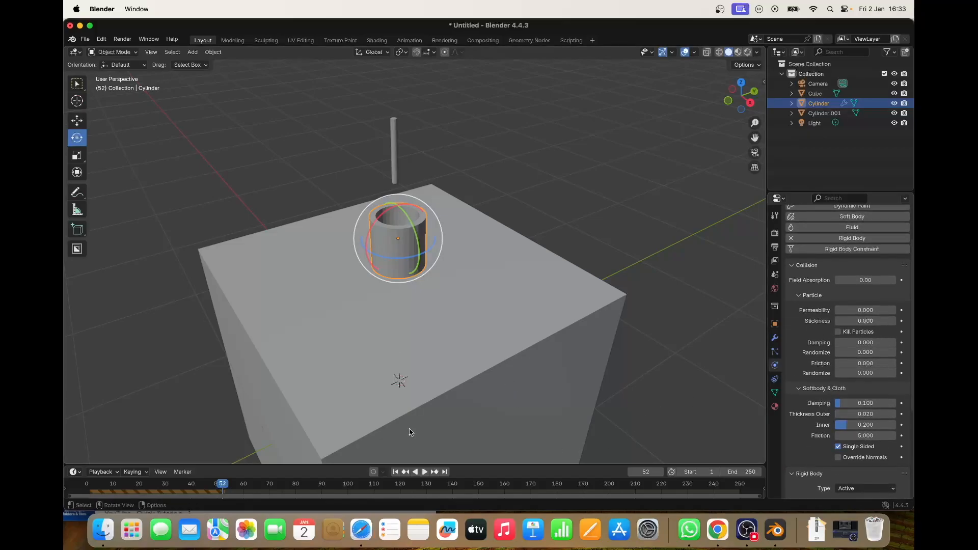
- Play the simulation to check how the rod falls onto the hollow cylinder, rewind to the start and scrub to frame 33
click(426, 473)
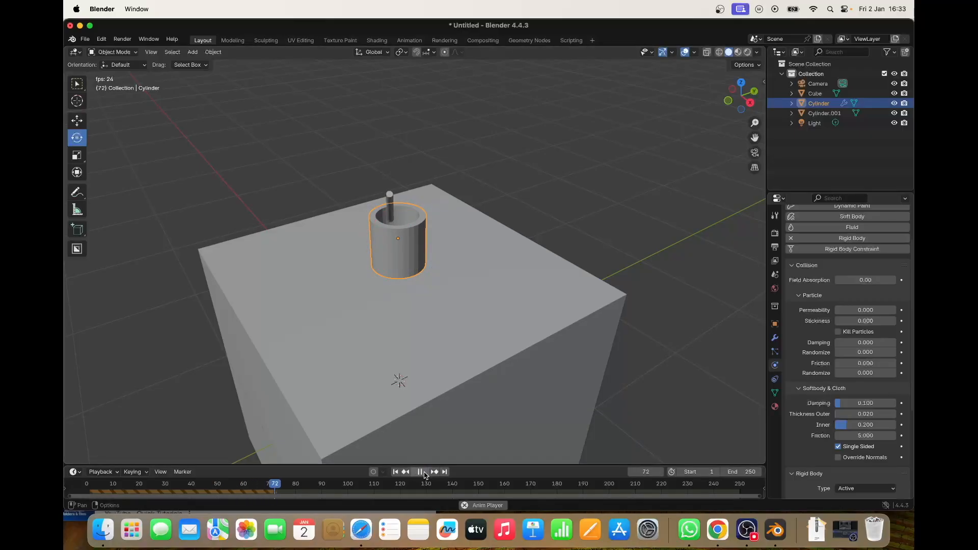
click(420, 473)
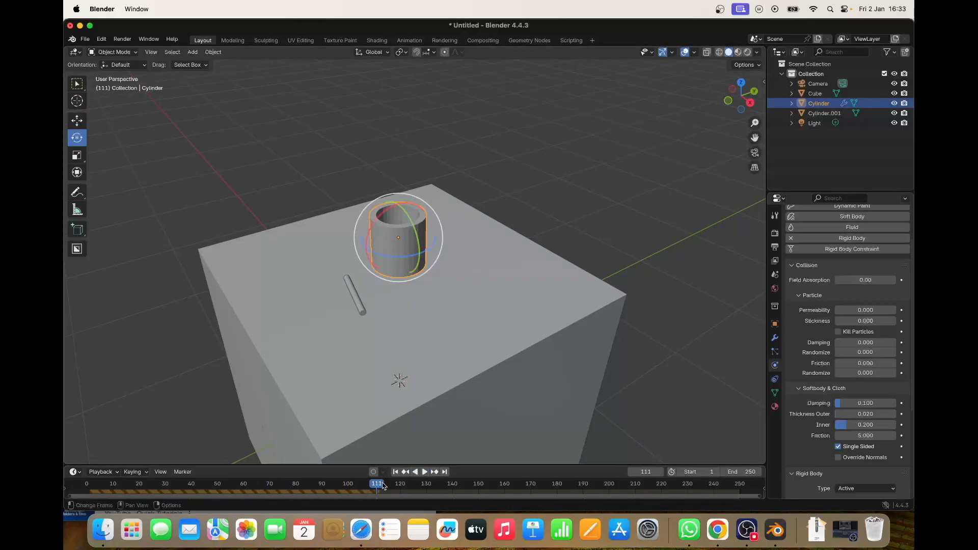
drag(345, 485, 84, 485)
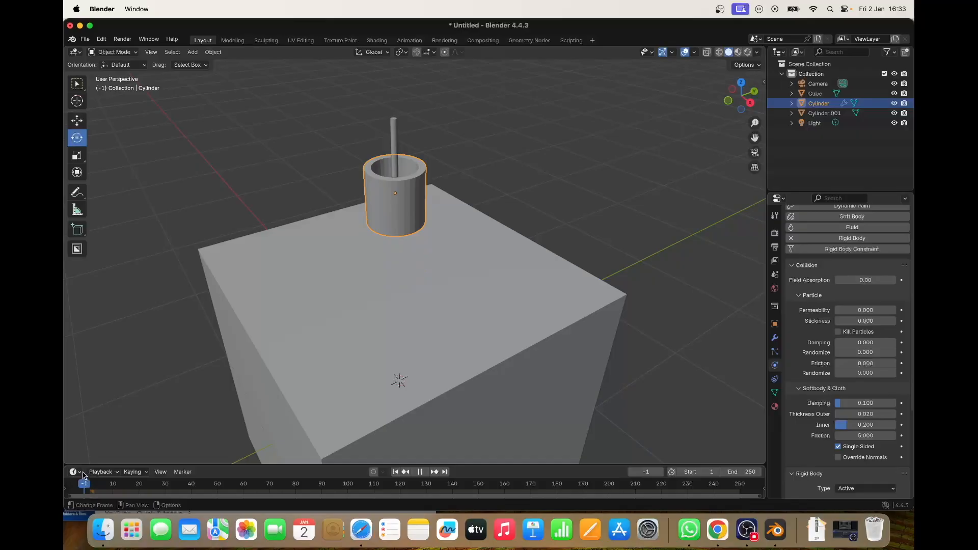
click(101, 472)
drag(86, 484, 173, 484)
- Change the hollow cylinder's rigid body collision shape to Mesh, and collapse its Collision and Rigid Body settings
click(810, 266)
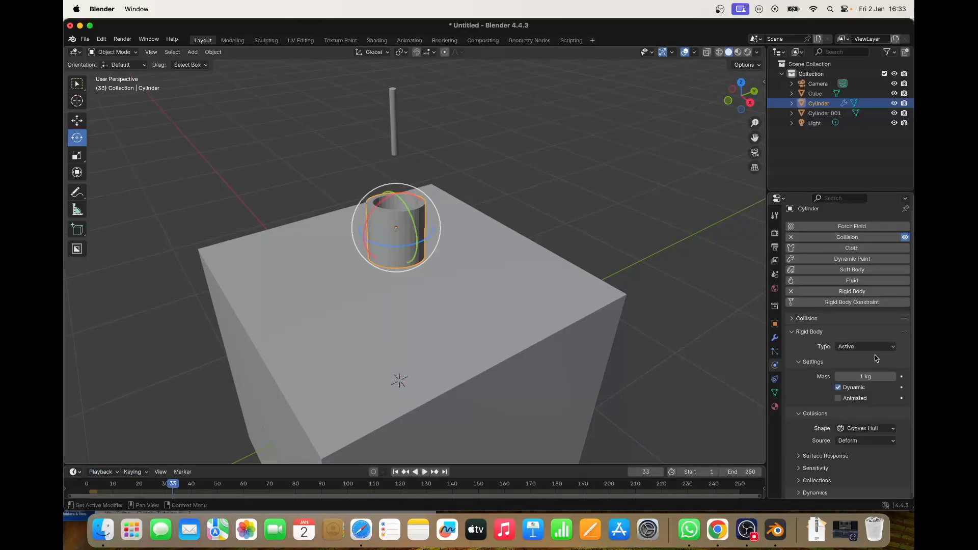
click(861, 431)
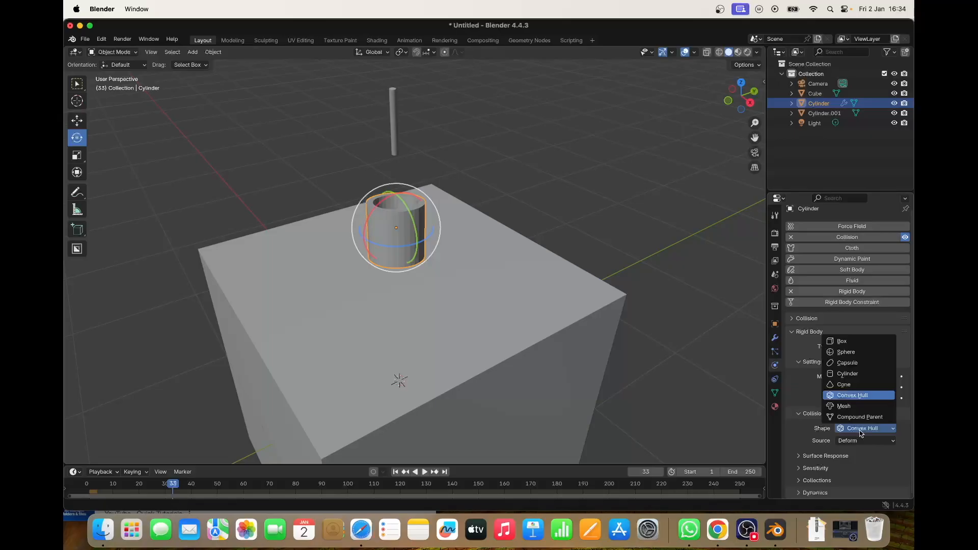
click(848, 406)
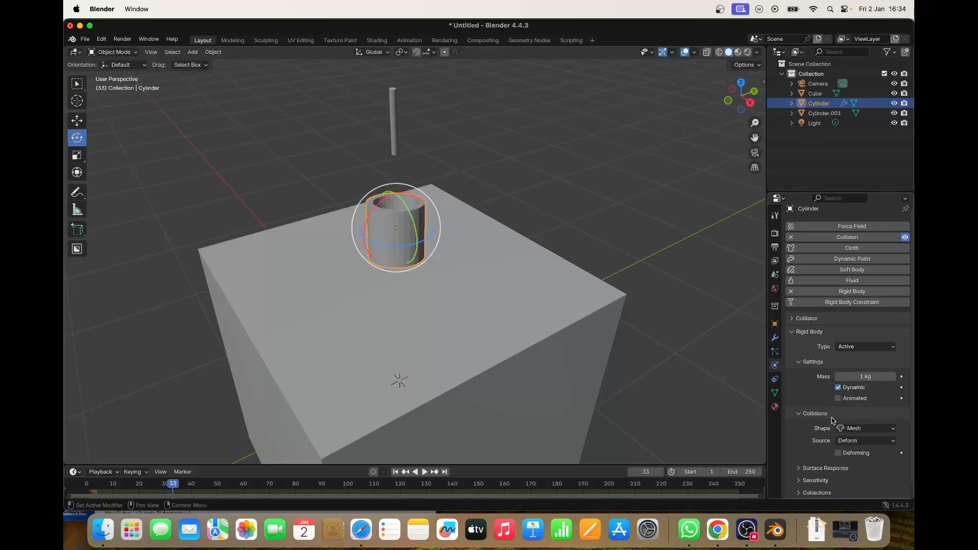
click(793, 334)
click(793, 333)
click(794, 334)
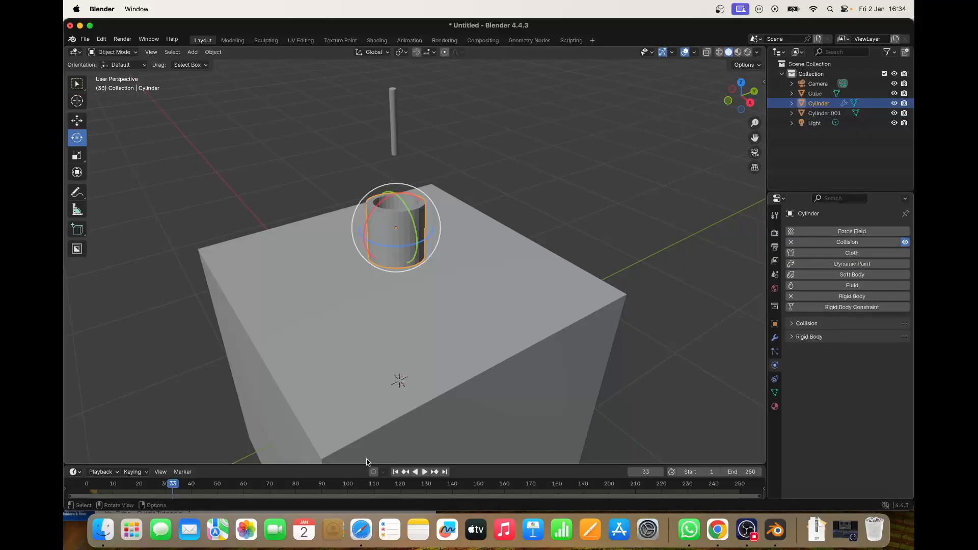
- Play the simulation onward from frame 33 to check the Mesh collision shape, stop it and select the thin rod
click(423, 473)
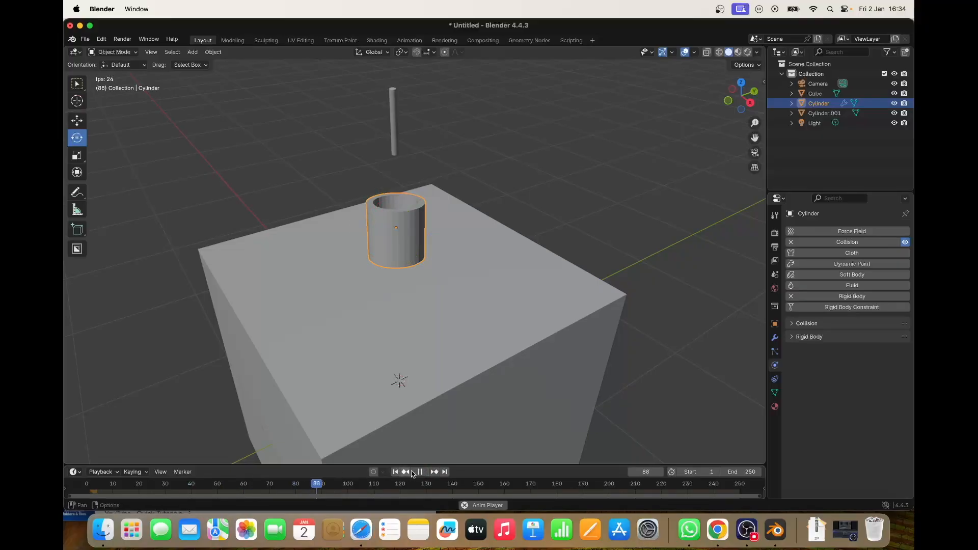
click(419, 472)
click(396, 134)
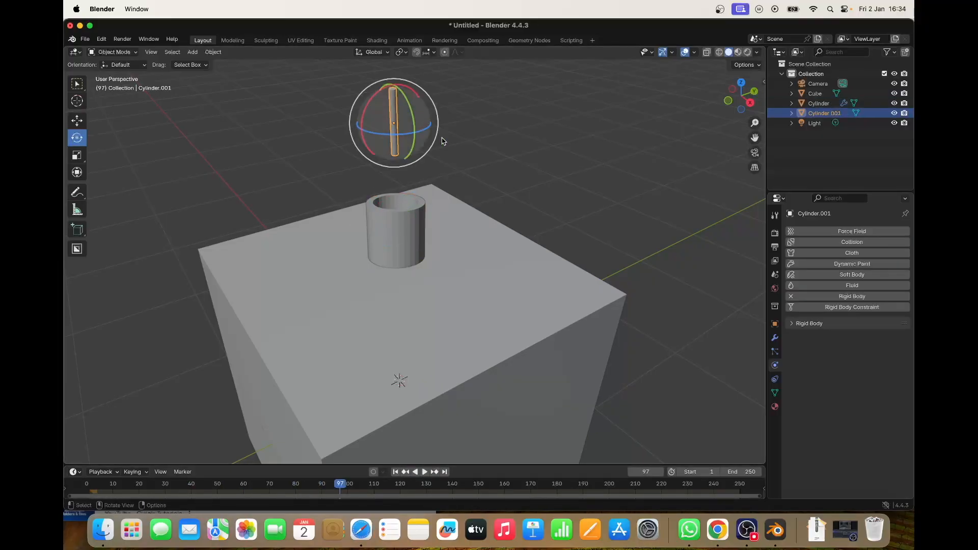
- Expand the thin rod's Rigid Body settings, play the simulation from frame 1 to check the collision, stop it and scrub back before the start
click(795, 324)
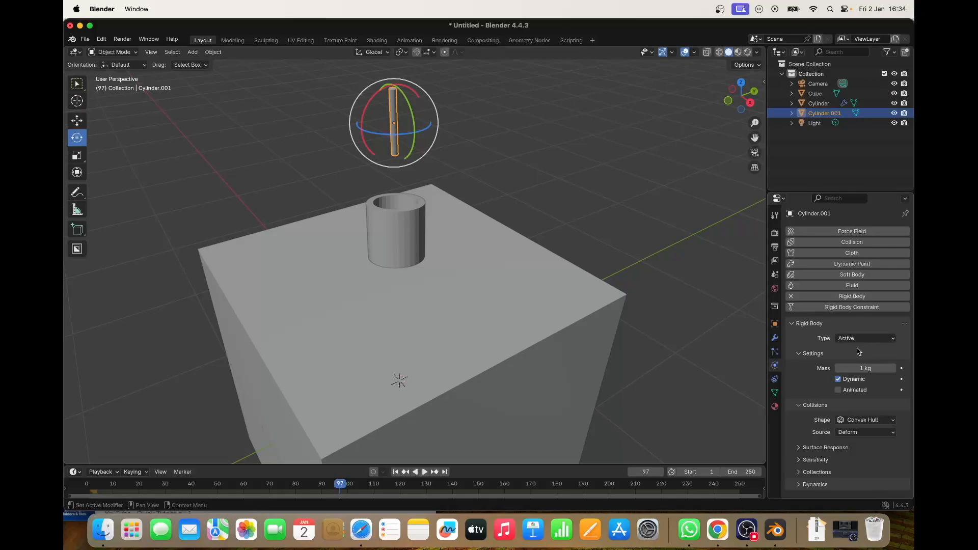
click(396, 472)
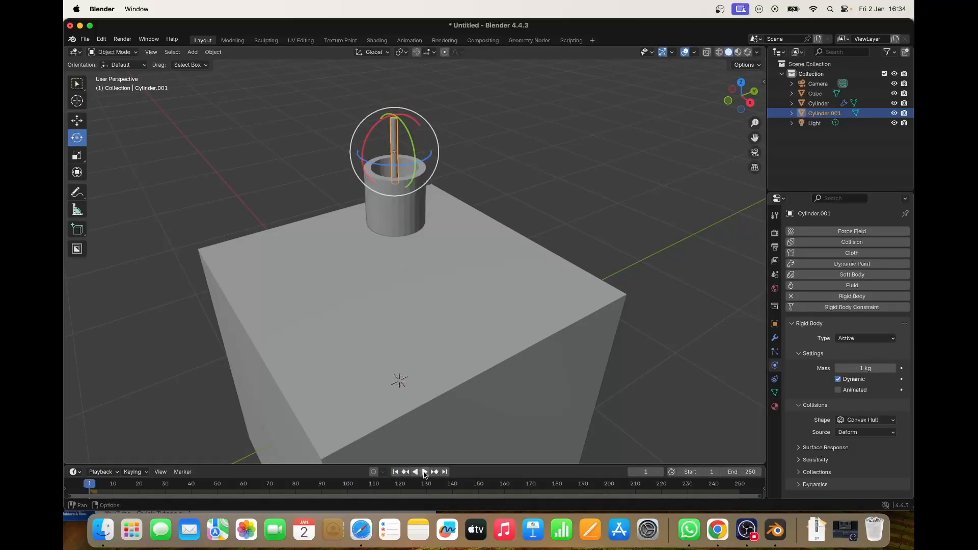
click(425, 472)
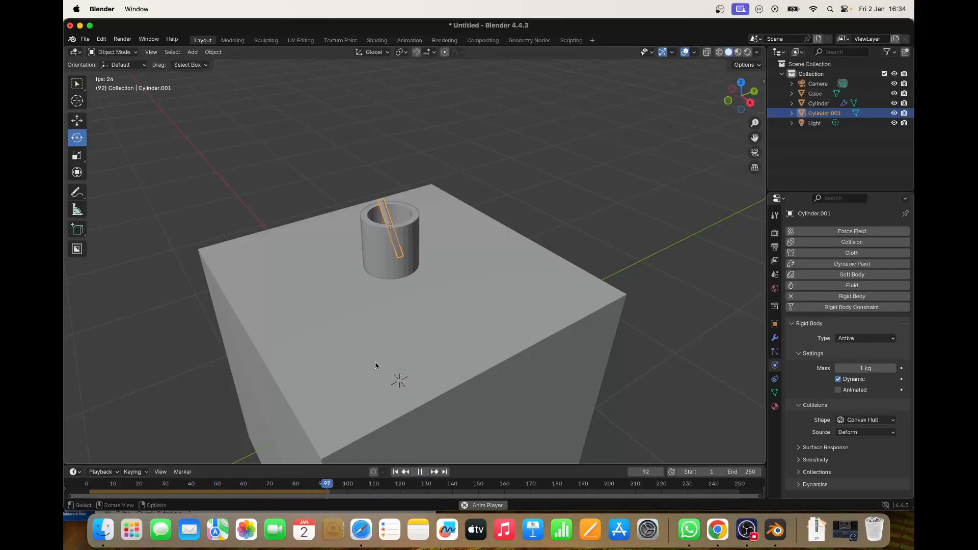
click(422, 472)
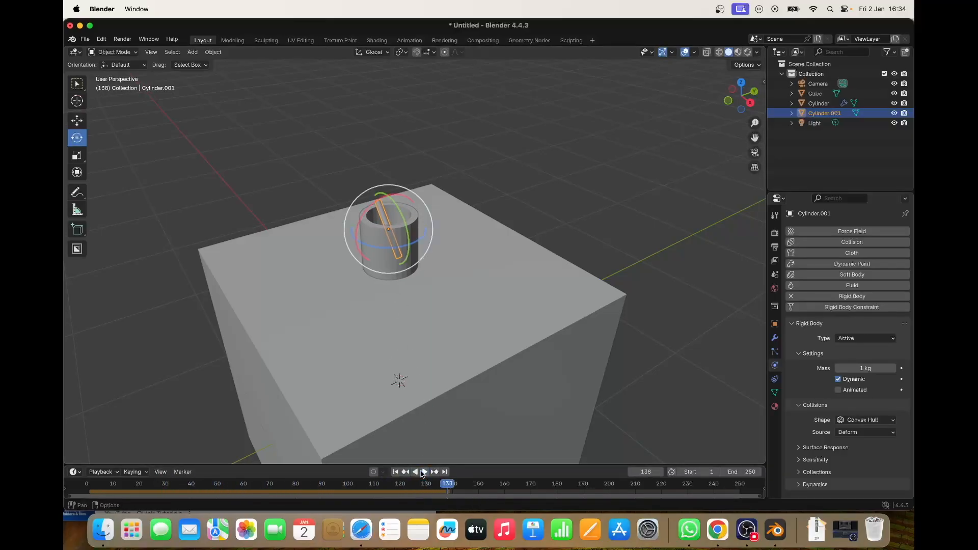
drag(140, 485, 78, 482)
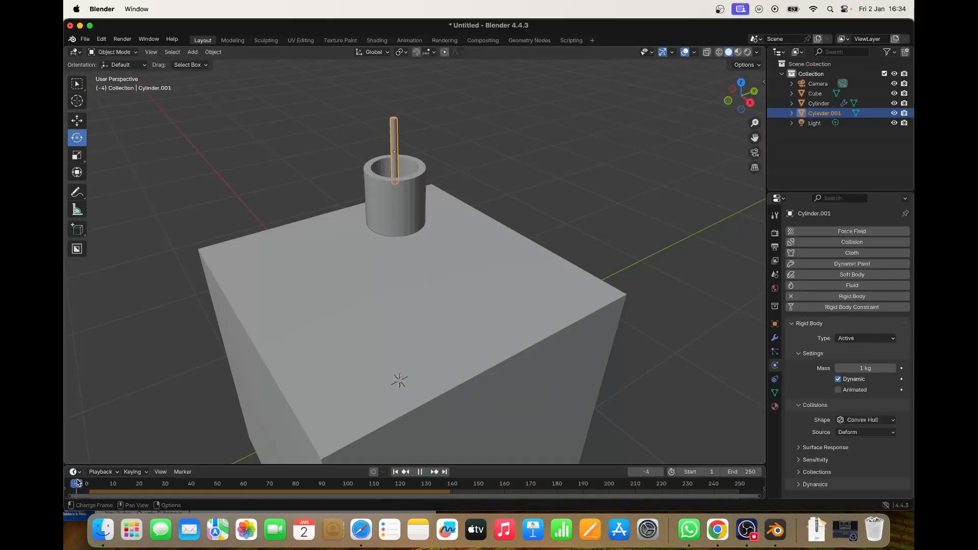
- Add a Rigid Body Constraint to the thin rod, reselect the hollow cylinder and play the simulation up to frame 15
click(402, 209)
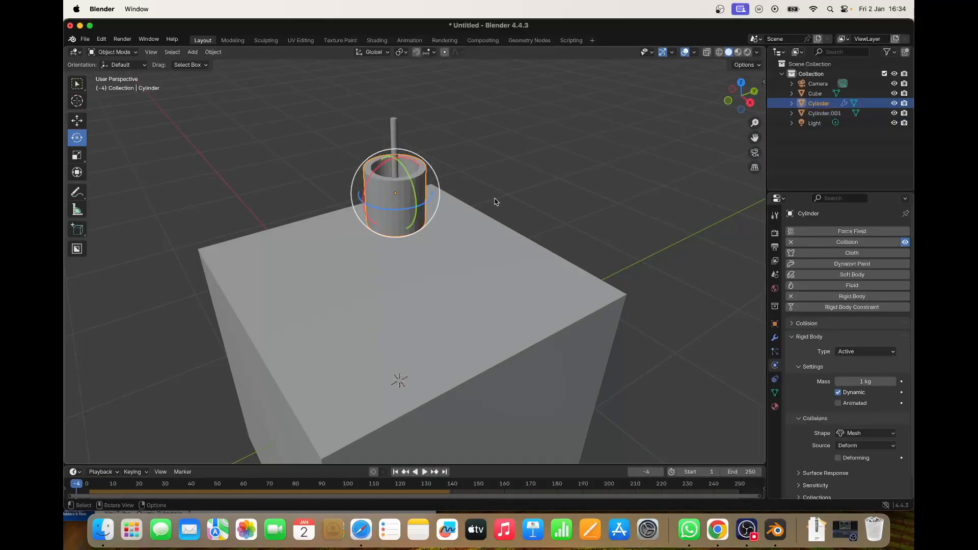
click(394, 137)
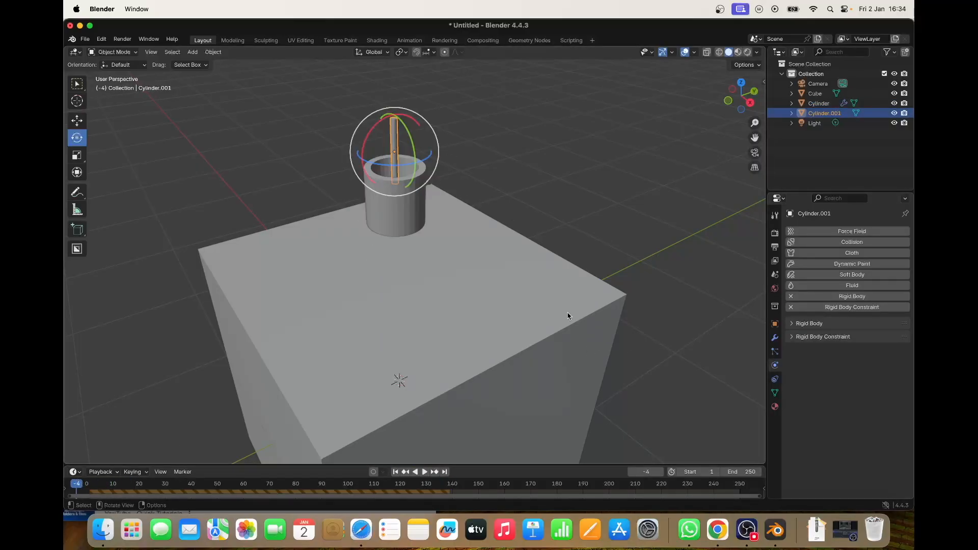
click(417, 214)
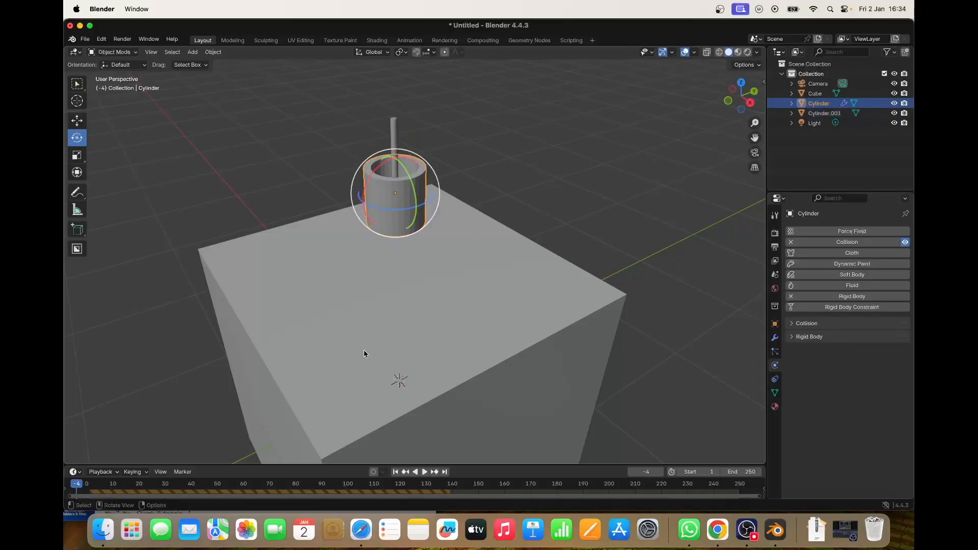
click(425, 471)
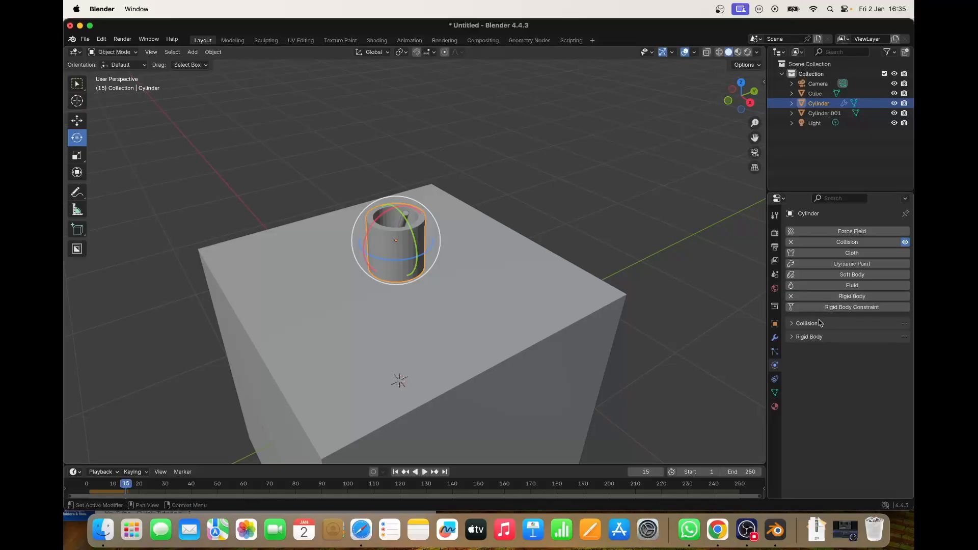
- Try the Passive rigid body type on the hollow cylinder and set it back to Active
click(803, 337)
click(860, 352)
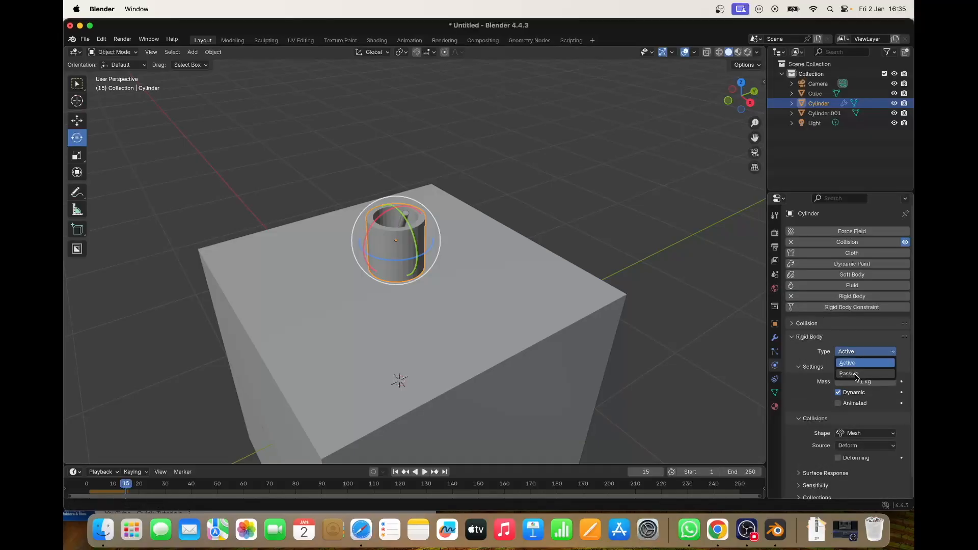
click(859, 367)
click(865, 353)
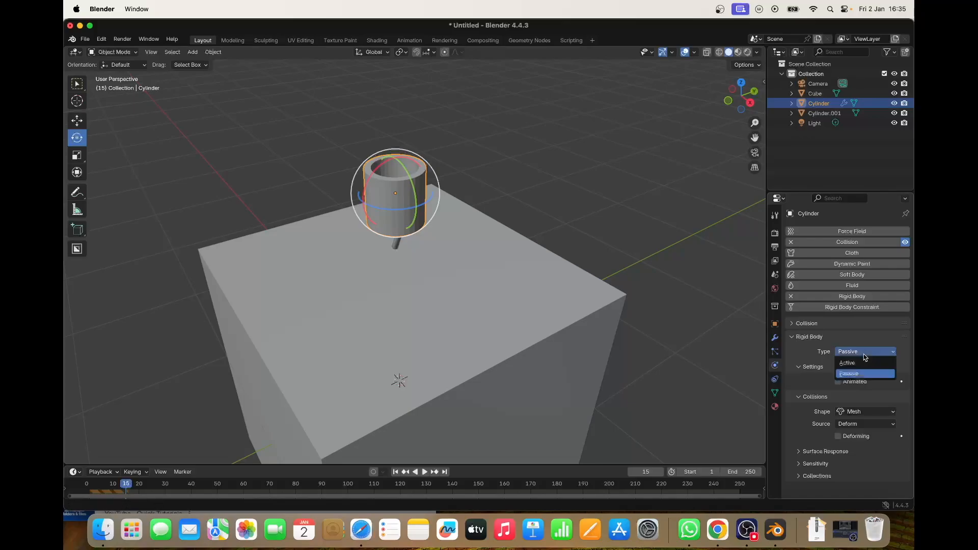
click(862, 359)
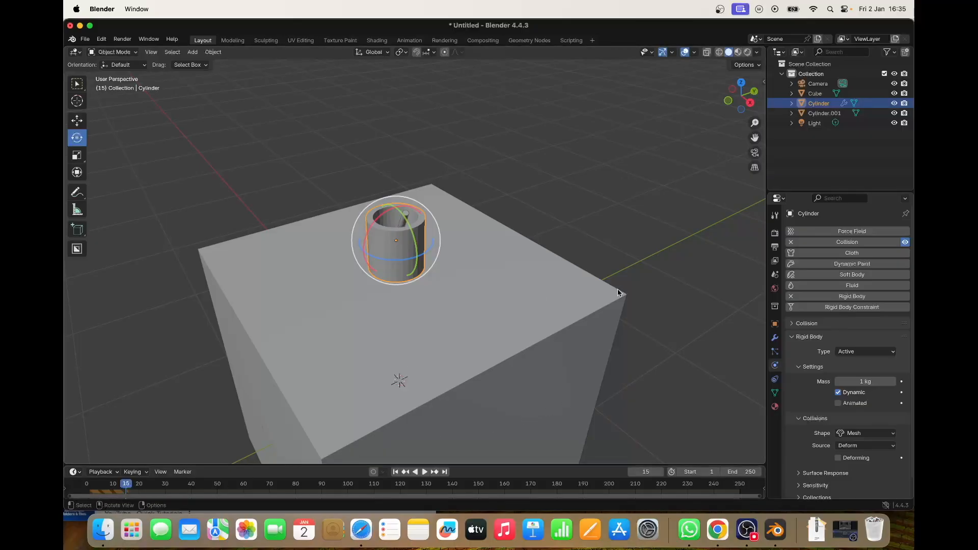
- Scrub back before the start, play the simulation to check how the rod behaves inside the hollow cylinder, and stop at frame 52
drag(126, 484, 84, 485)
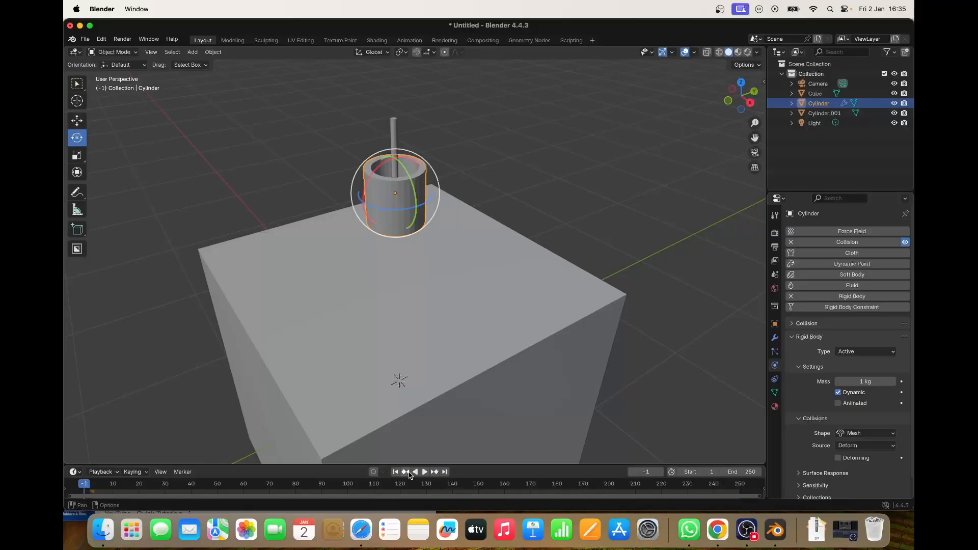
click(424, 473)
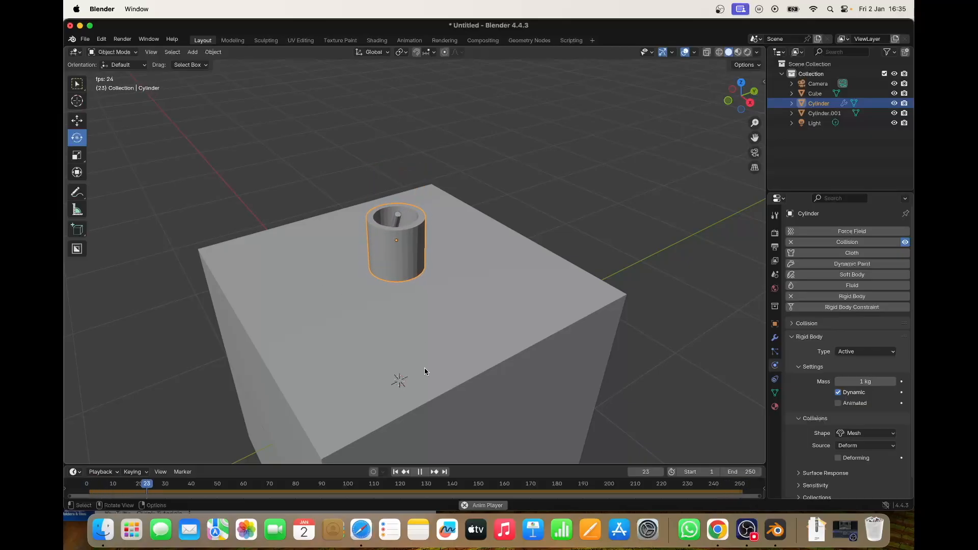
click(421, 473)
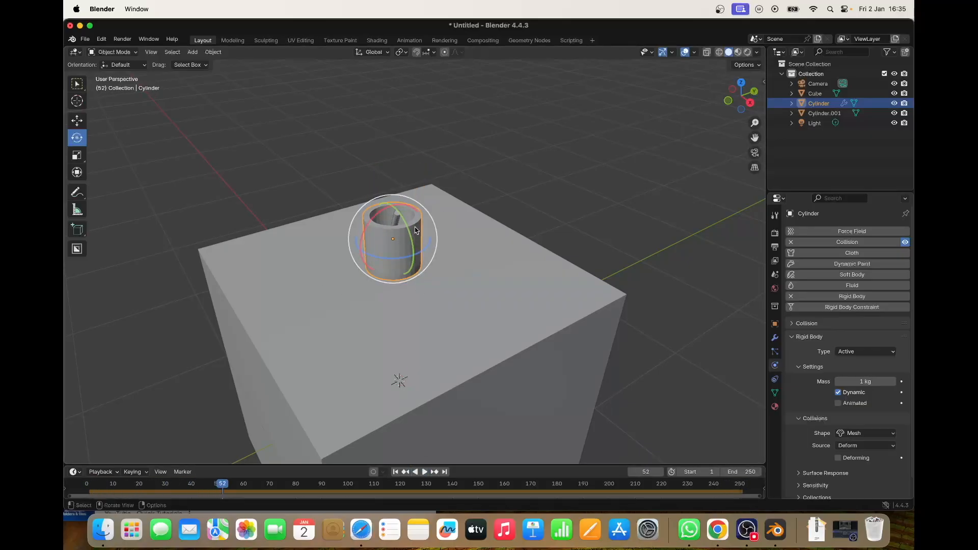